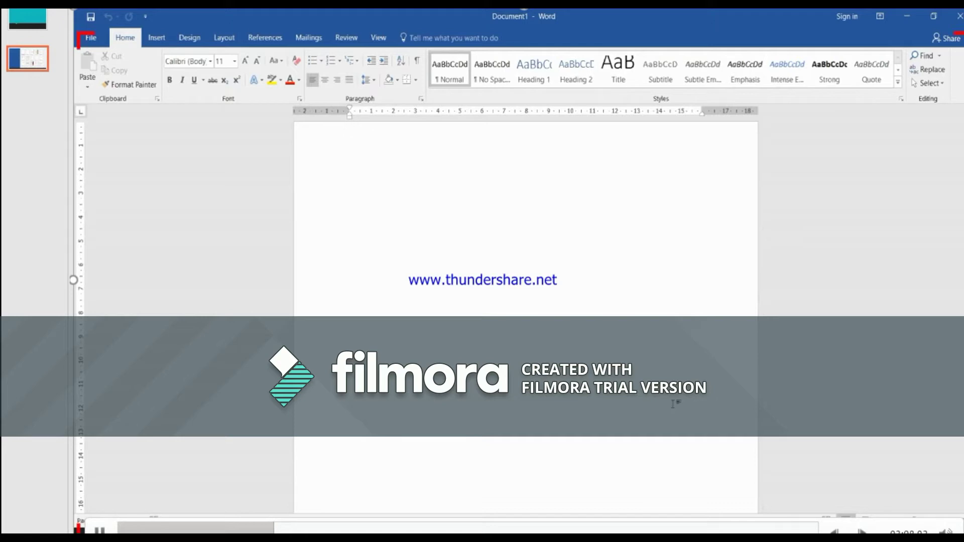
Step: Enter =rand(2) to generate two sample paragraphs on online video and document design
{"action": "type", "text": "="}
{"action": "type", "text": "ran"}
{"action": "type", "text": "d("}
{"action": "type", "text": "2"}
{"action": "type", "text": ")"}
{"action": "key", "text": "Return"}
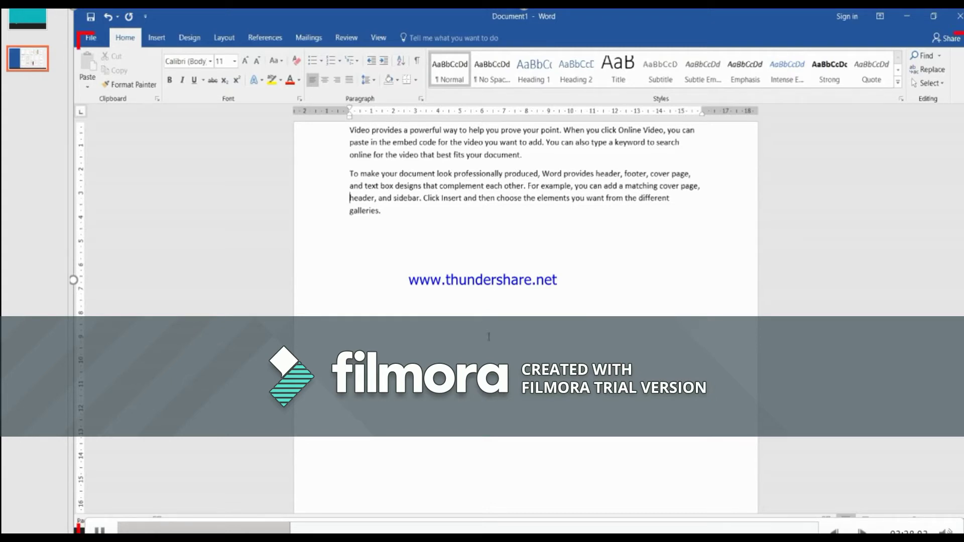
{"action": "left_click", "coordinate": [351, 131]}
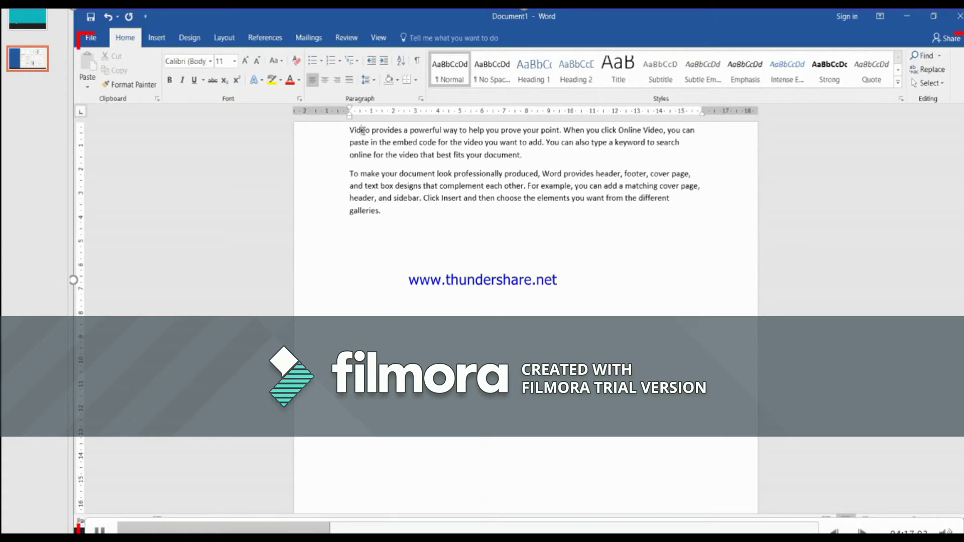
{"action": "double_click", "coordinate": [362, 131]}
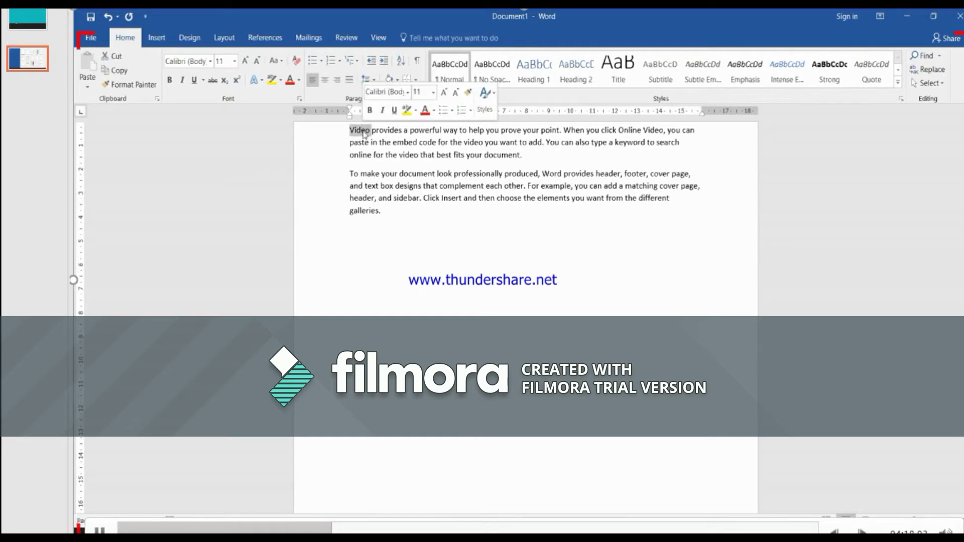
{"action": "left_click_drag", "start_coordinate": [363, 133], "coordinate": [397, 130]}
{"action": "left_click", "coordinate": [356, 129]}
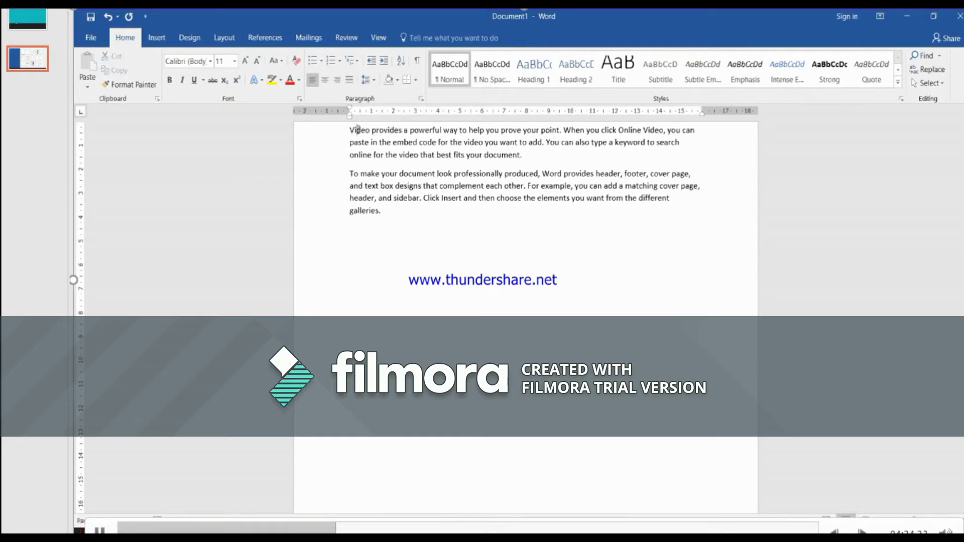
{"action": "double_click", "coordinate": [395, 130]}
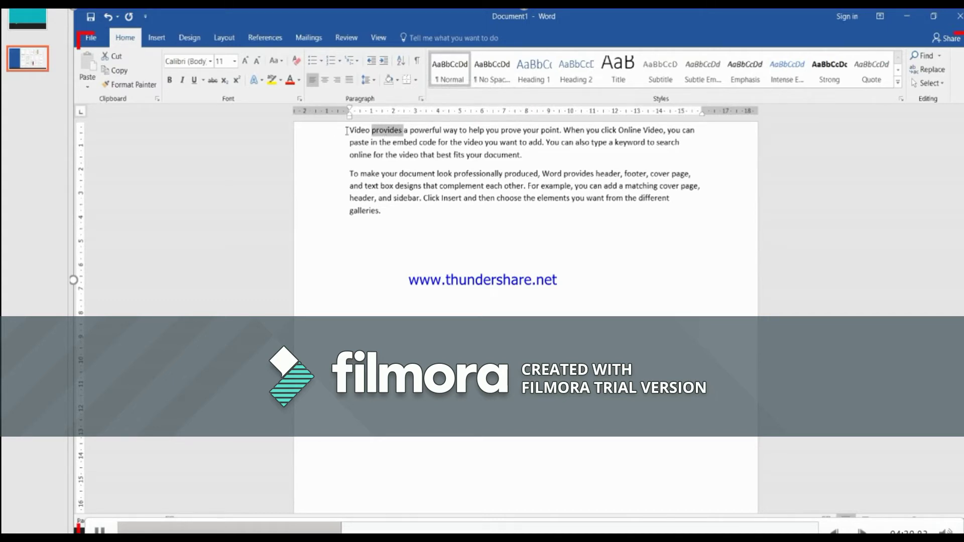
{"action": "left_click", "coordinate": [346, 131]}
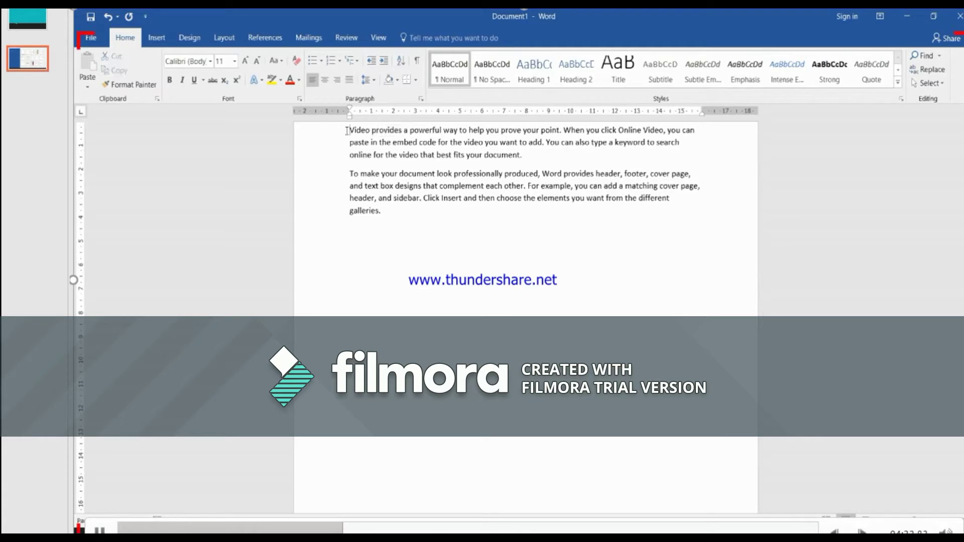
{"action": "key", "text": "shift+Right"}
{"action": "key", "text": "shift+Right"}
{"action": "key", "text": "shift+Right"}
{"action": "key", "text": "shift+Right"}
{"action": "key", "text": "shift+Right"}
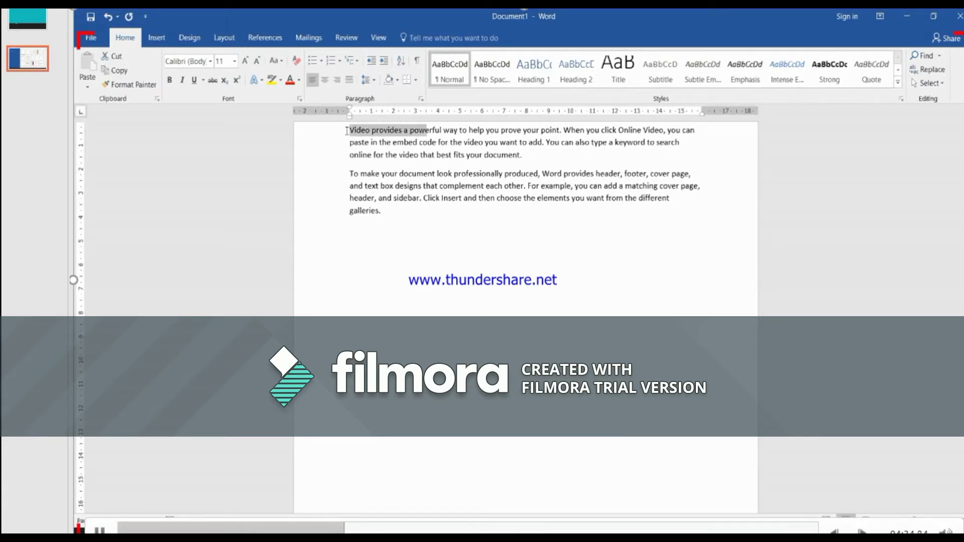
{"action": "key", "text": "shift+Right"}
{"action": "key", "text": "shift+Right"}
{"action": "key", "text": "shift+Right"}
{"action": "key", "text": "shift+Right"}
{"action": "key", "text": "shift+Right"}
{"action": "key", "text": "shift+Right"}
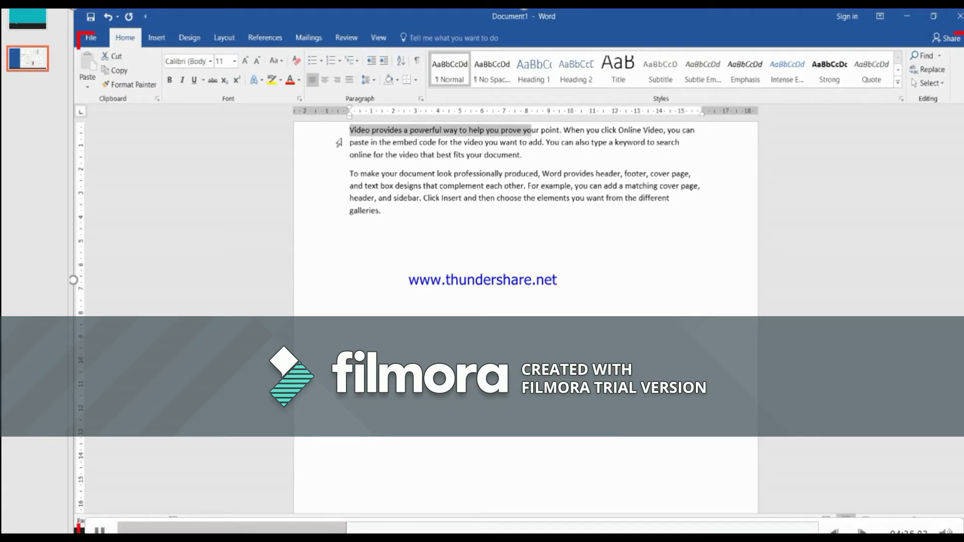
{"action": "left_click", "coordinate": [339, 143]}
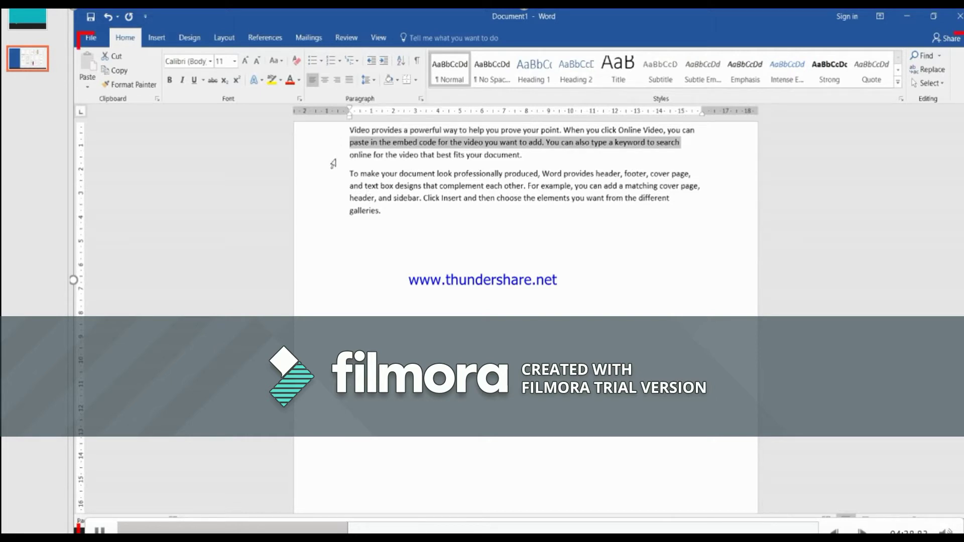
{"action": "left_click", "coordinate": [334, 161]}
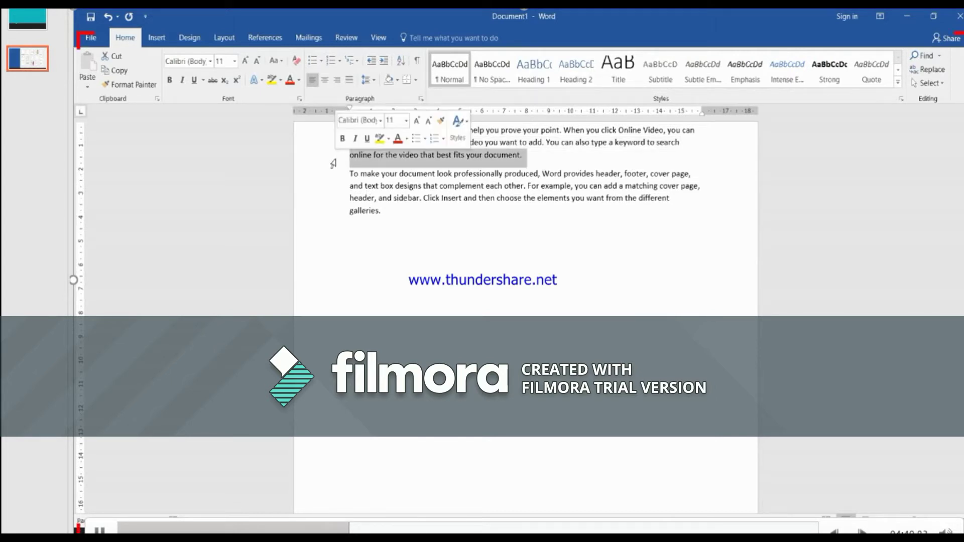
{"action": "left_click", "coordinate": [454, 231]}
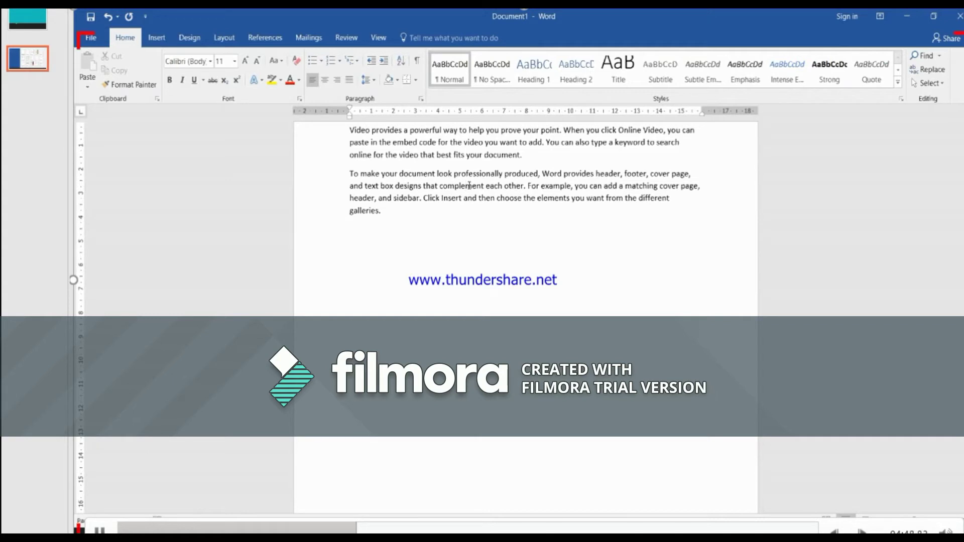
Step: Select the second paragraph's opening text, 'To make your document' through 'cover page,'
{"action": "triple_click", "coordinate": [469, 186]}
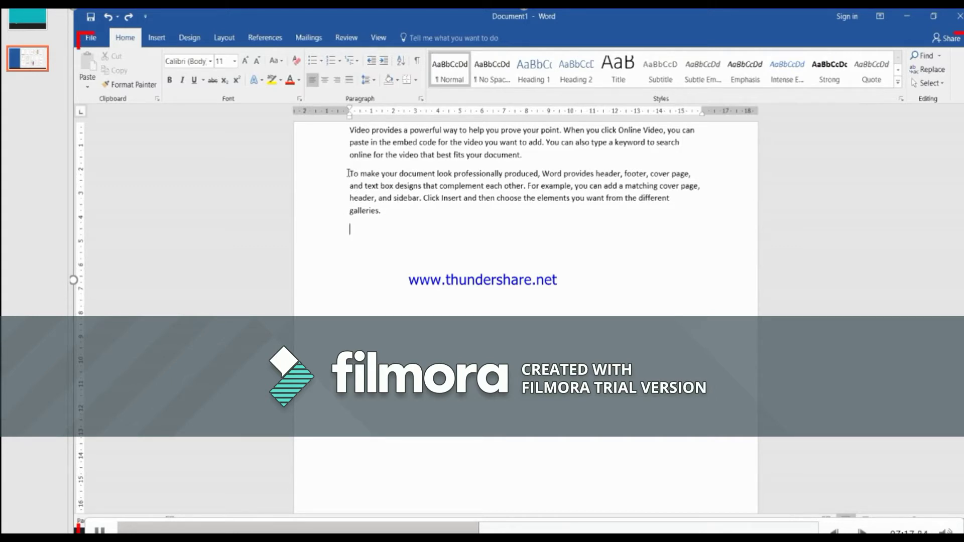
{"action": "key", "text": "shift+Right"}
{"action": "key", "text": "shift+Right"}
{"action": "key", "text": "shift+Right"}
{"action": "key", "text": "shift+Right"}
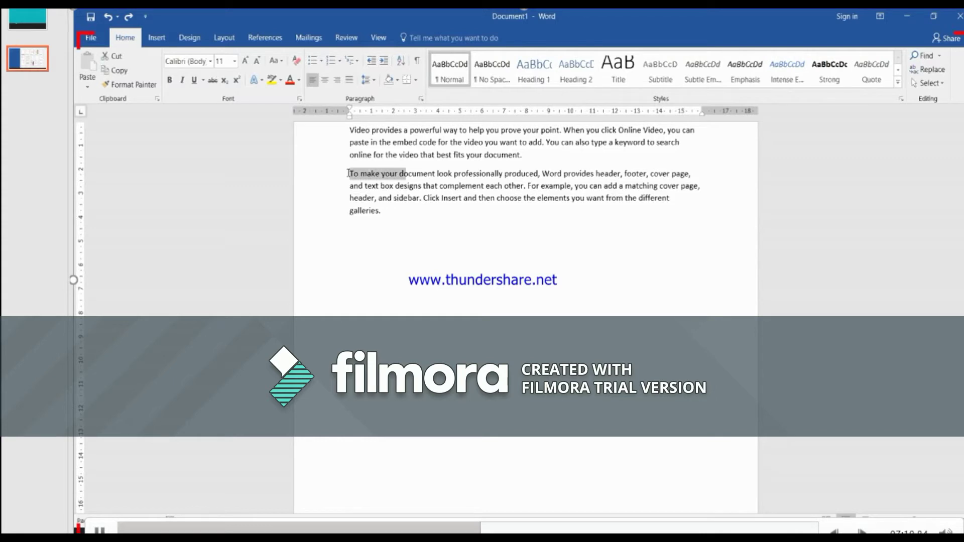
{"action": "key", "text": "shift+Right"}
{"action": "key", "text": "shift+Right"}
{"action": "key", "text": "shift+Right"}
{"action": "key", "text": "shift+Right"}
{"action": "key", "text": "shift+Right"}
{"action": "key", "text": "shift+Right"}
{"action": "key", "text": "shift+Right"}
{"action": "key", "text": "shift+Right"}
{"action": "key", "text": "shift+Right"}
{"action": "key", "text": "shift+Right"}
{"action": "key", "text": "shift+Right"}
{"action": "key", "text": "shift+Right"}
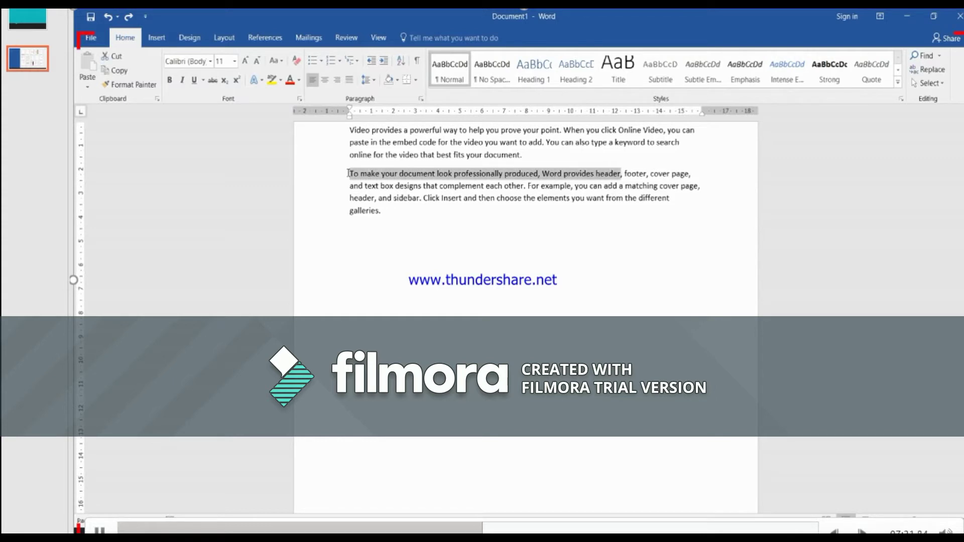
{"action": "key", "text": "shift+Right"}
{"action": "key", "text": "shift+Right"}
{"action": "key", "text": "shift+Right"}
{"action": "key", "text": "shift+Right"}
{"action": "key", "text": "shift+Right"}
{"action": "key", "text": "shift+Right"}
{"action": "key", "text": "shift+Right"}
{"action": "key", "text": "shift+Right"}
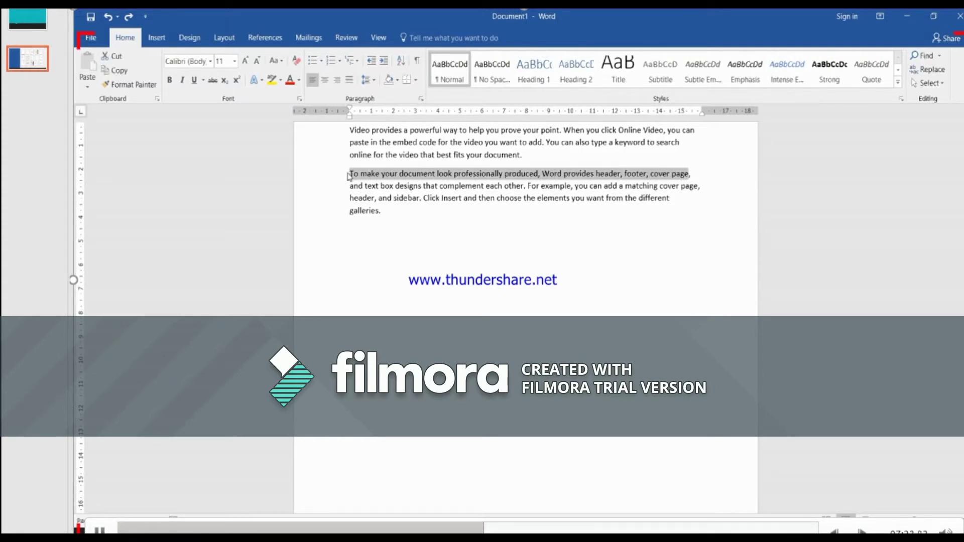
{"action": "key", "text": "shift+Right"}
{"action": "right_click", "coordinate": [364, 176]}
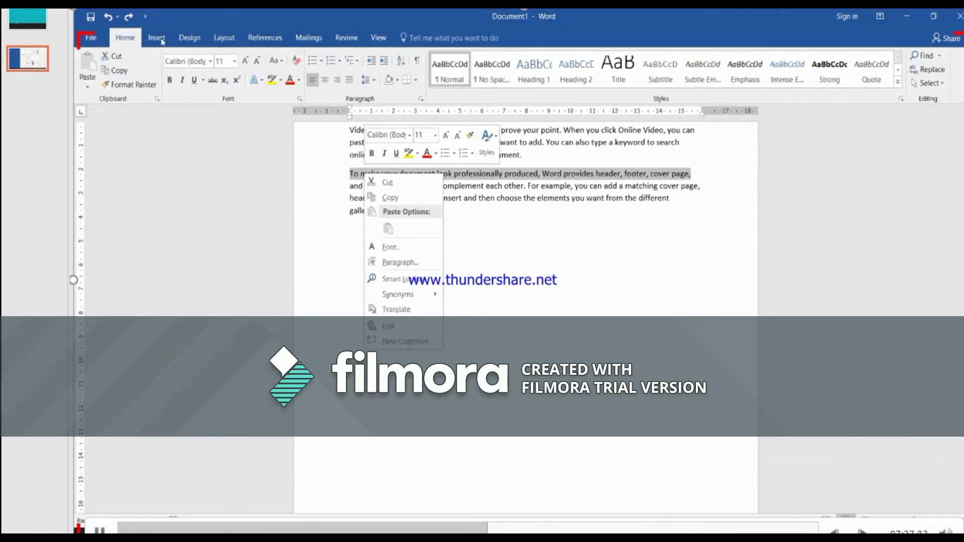
{"action": "left_click", "coordinate": [133, 40]}
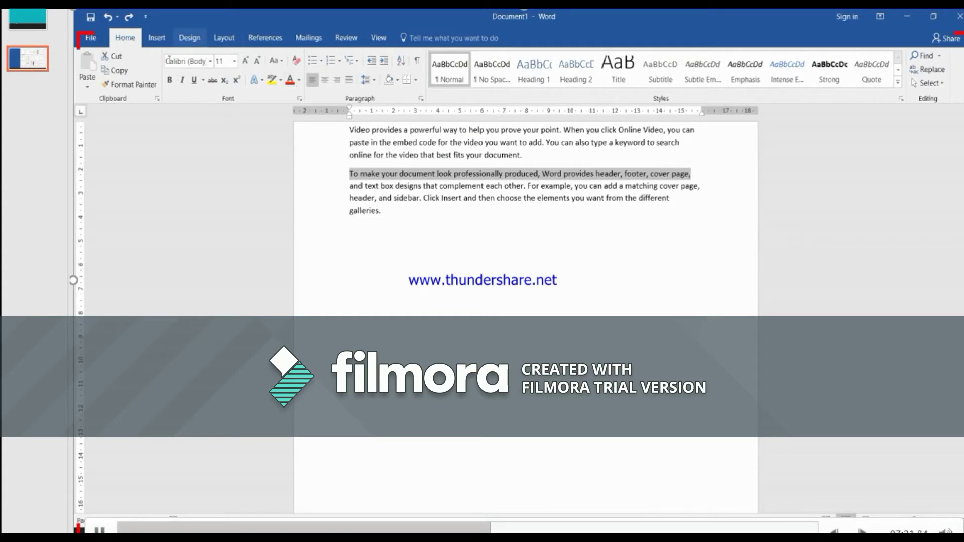
Step: Set the selected sentence's font to Comic Sans MS
{"action": "left_click", "coordinate": [210, 63]}
{"action": "key", "text": "Down"}
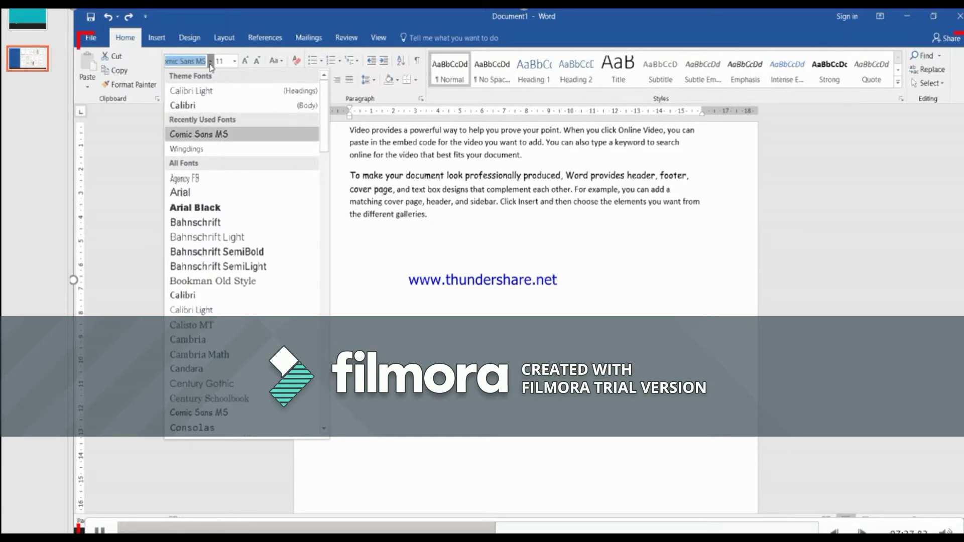
{"action": "key", "text": "Return"}
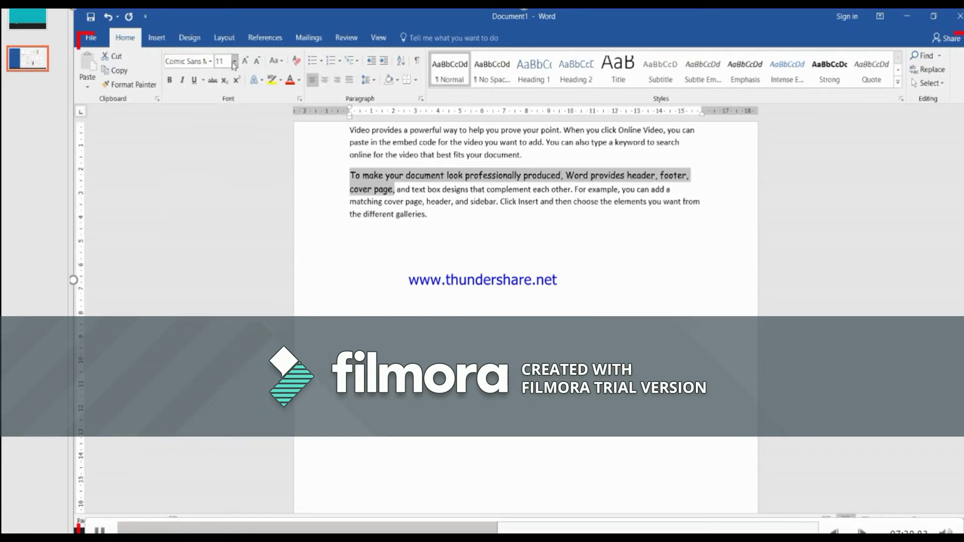
Step: Grow the sentence's font size to 20 pt, then shrink it back to 14 pt
{"action": "left_click", "coordinate": [234, 62]}
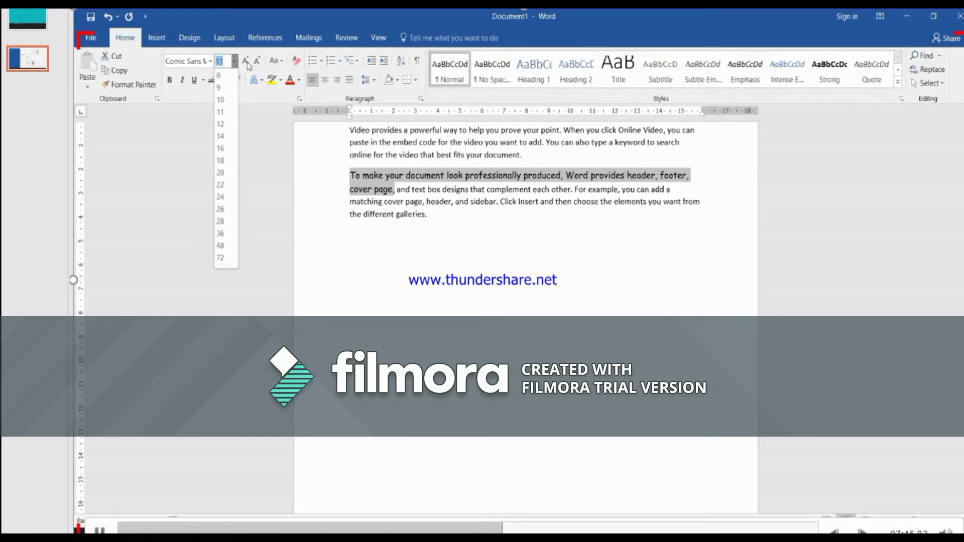
{"action": "left_click", "coordinate": [246, 62]}
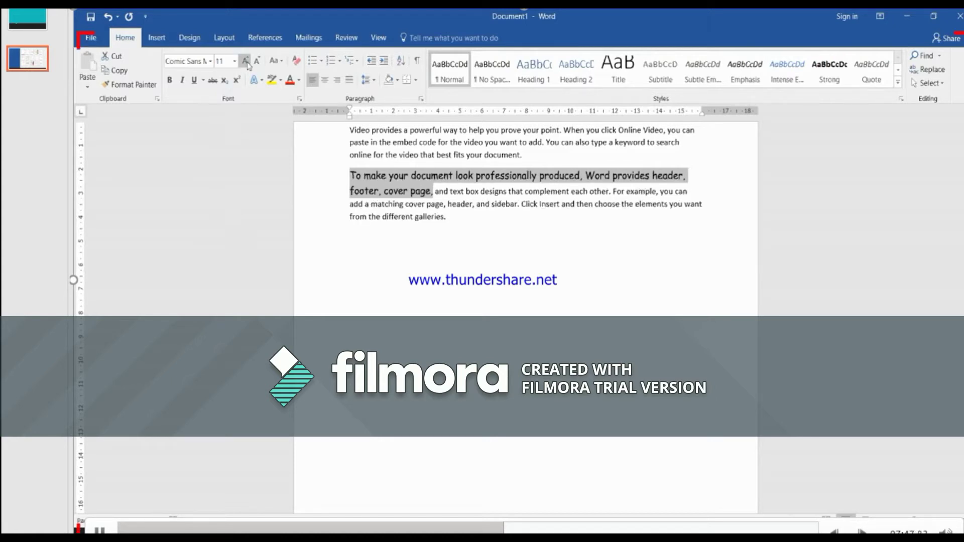
{"action": "left_click", "coordinate": [246, 62]}
{"action": "left_click", "coordinate": [246, 62]}
{"action": "left_click", "coordinate": [246, 62]}
{"action": "left_click", "coordinate": [246, 62]}
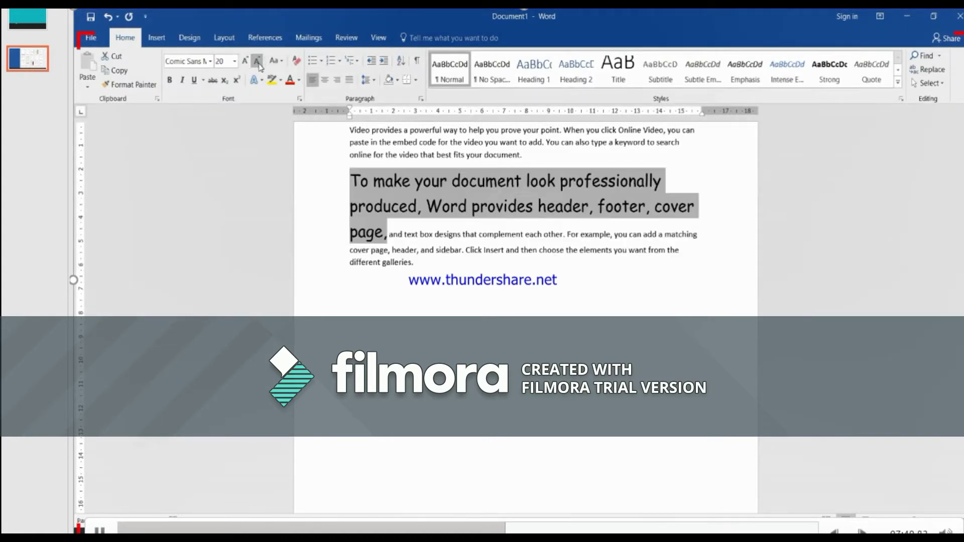
{"action": "left_click", "coordinate": [259, 62]}
{"action": "left_click", "coordinate": [258, 62]}
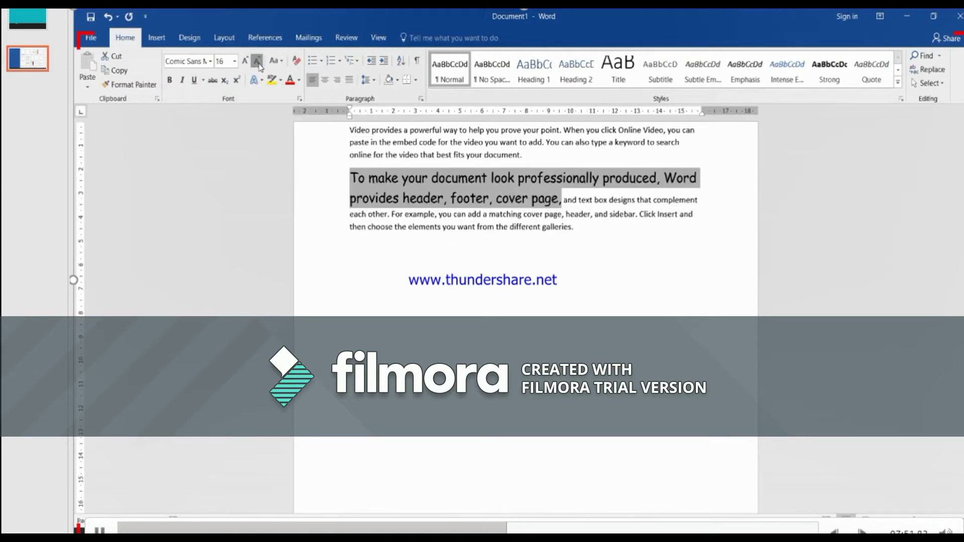
{"action": "left_click", "coordinate": [257, 61]}
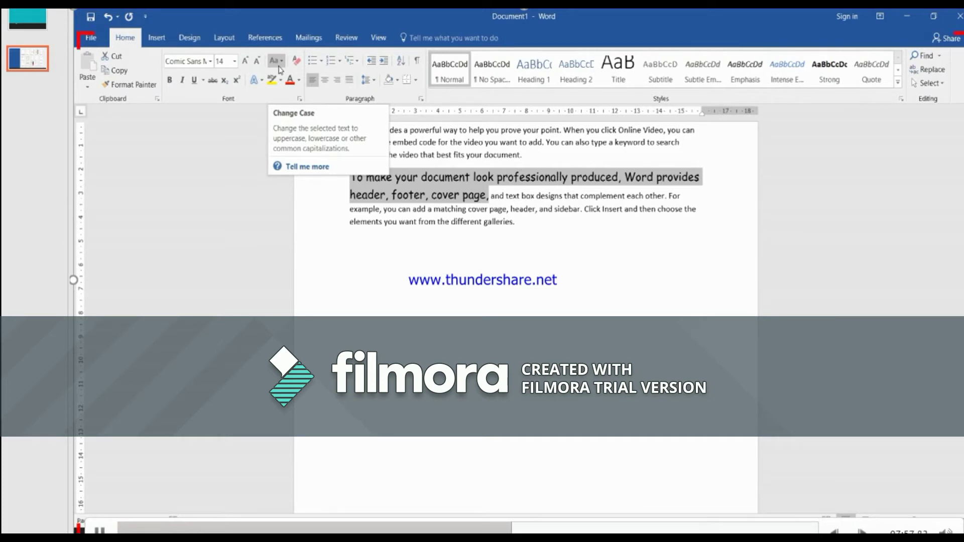
Step: Try lowercase, Sentence case and UPPERCASE on the selected sentence
{"action": "left_click", "coordinate": [277, 61]}
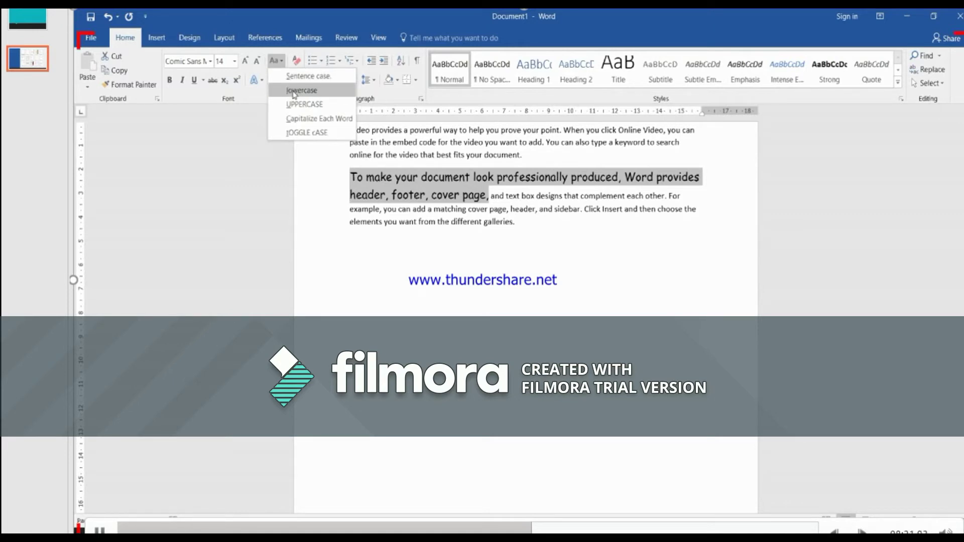
{"action": "left_click", "coordinate": [294, 92]}
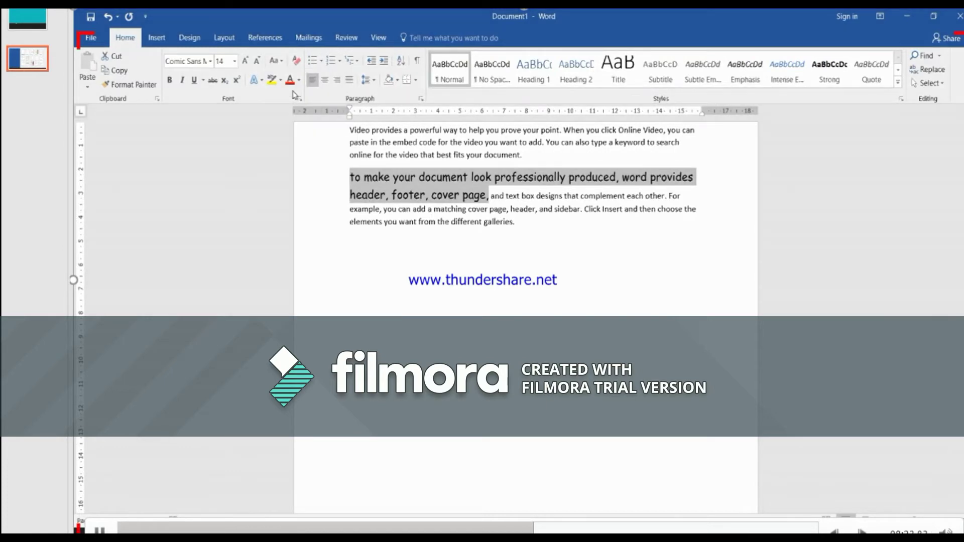
{"action": "left_click", "coordinate": [282, 60]}
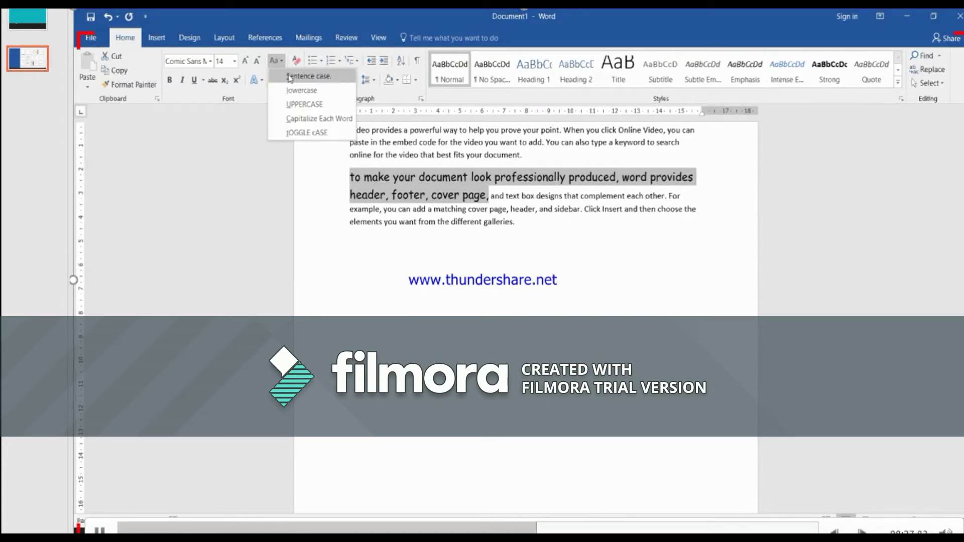
{"action": "left_click", "coordinate": [290, 77]}
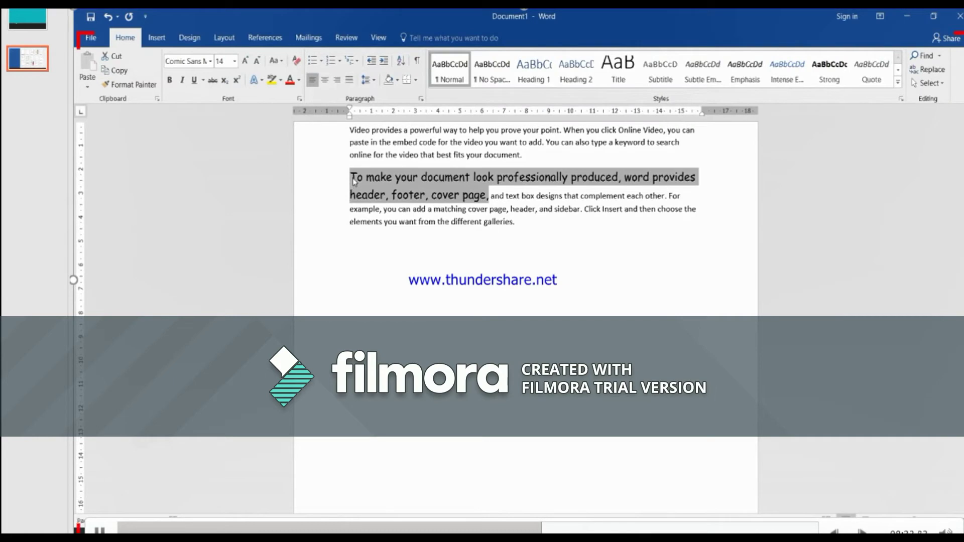
{"action": "left_click", "coordinate": [278, 61]}
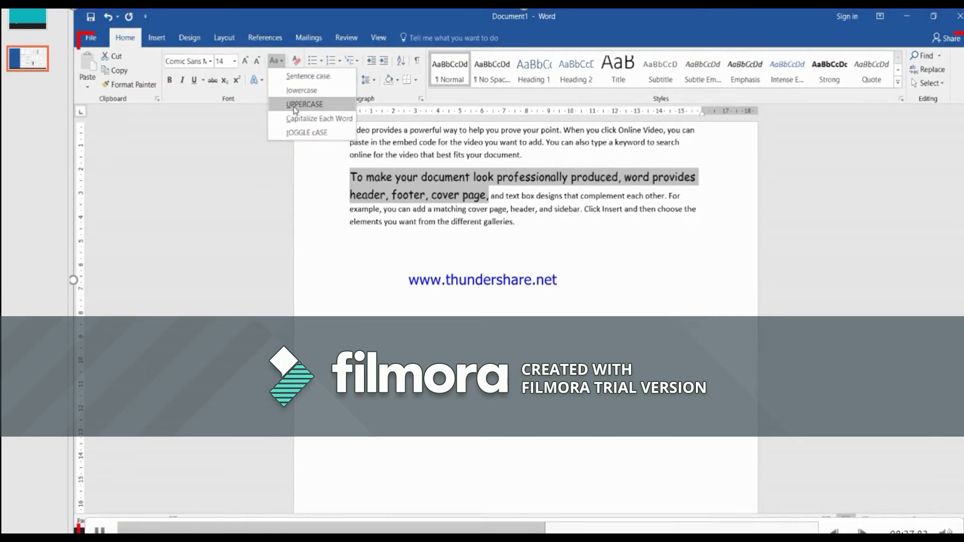
{"action": "left_click", "coordinate": [305, 104]}
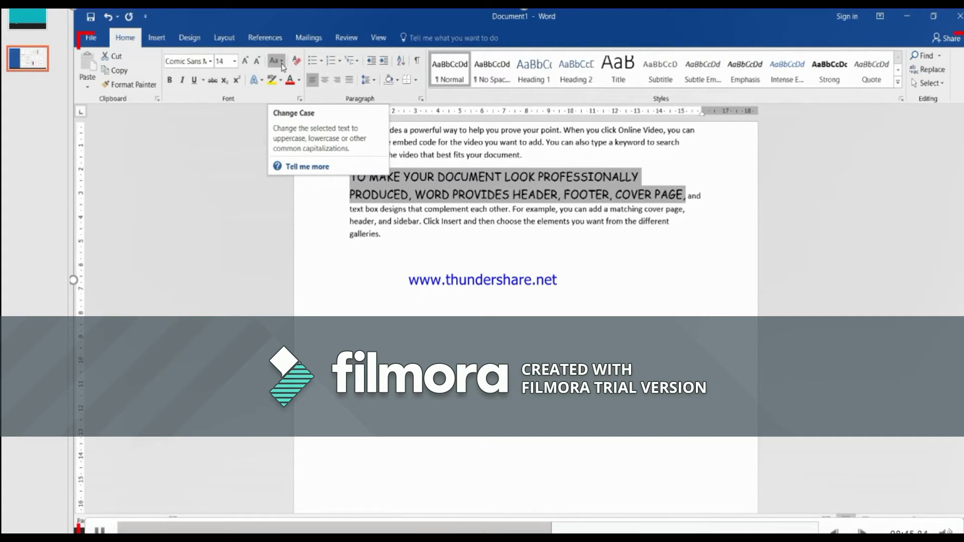
Step: Apply Capitalize Each Word, then settle on tOGGLE cASE for the sentence
{"action": "left_click", "coordinate": [281, 64]}
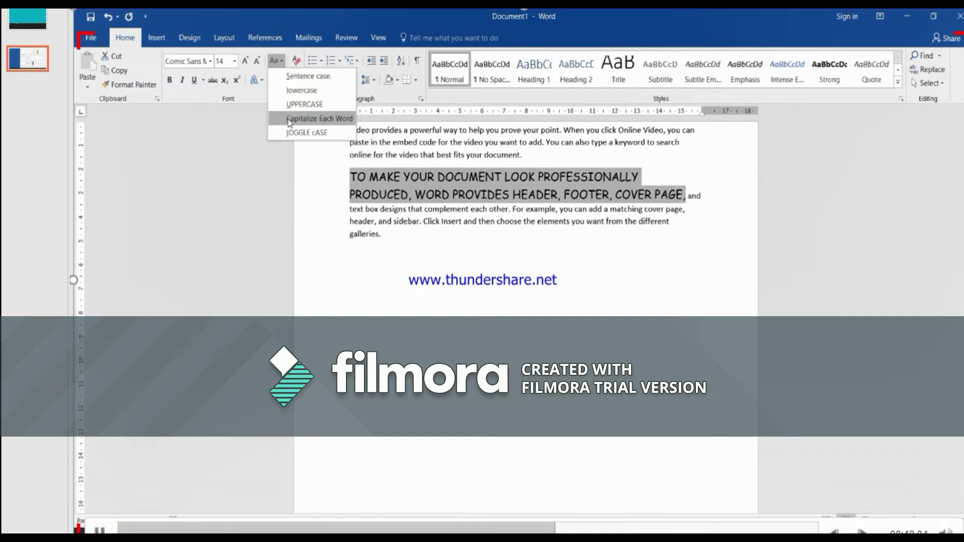
{"action": "left_click", "coordinate": [290, 119]}
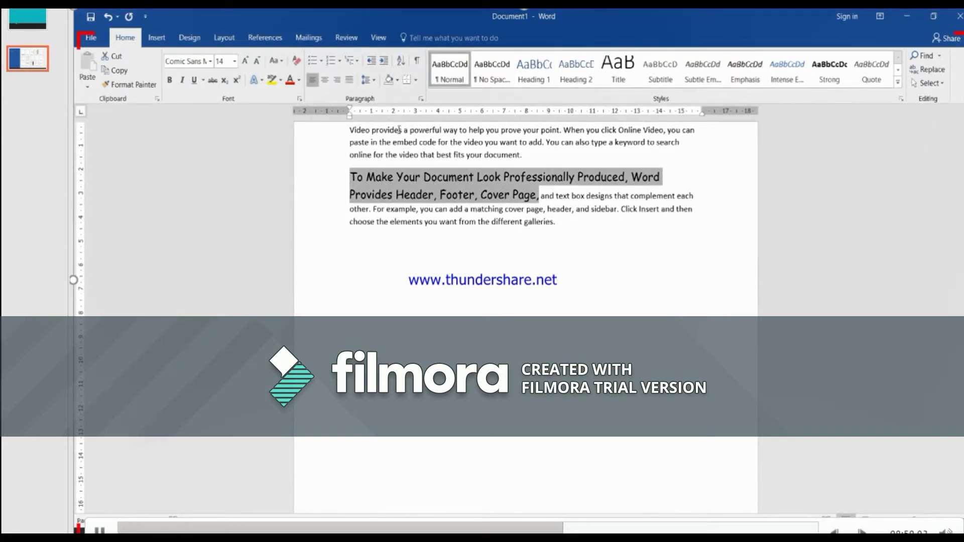
{"action": "left_click", "coordinate": [275, 60]}
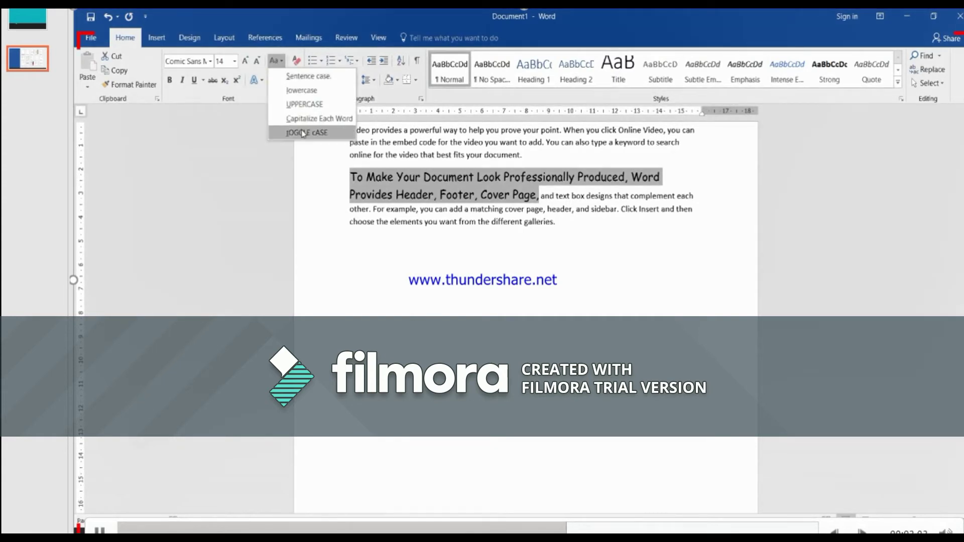
{"action": "left_click", "coordinate": [303, 133]}
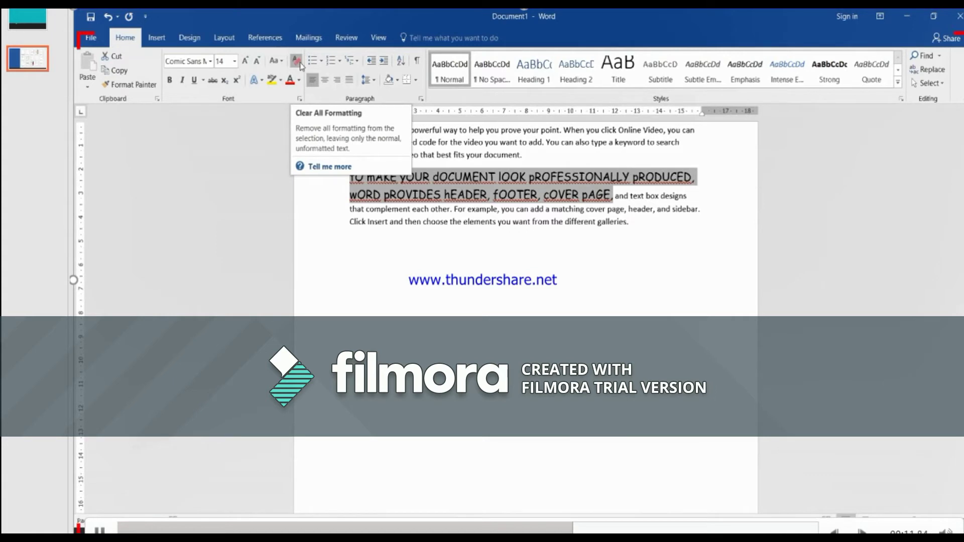
Step: Make the toggle-cased sentence bold, italic, underlined and struck through
{"action": "left_click", "coordinate": [170, 80]}
{"action": "left_click", "coordinate": [182, 83]}
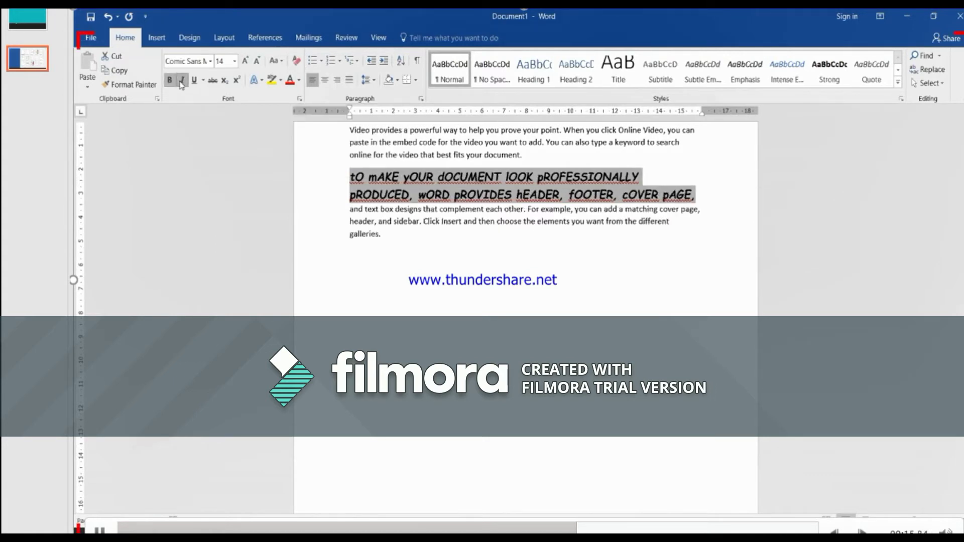
{"action": "left_click", "coordinate": [195, 84]}
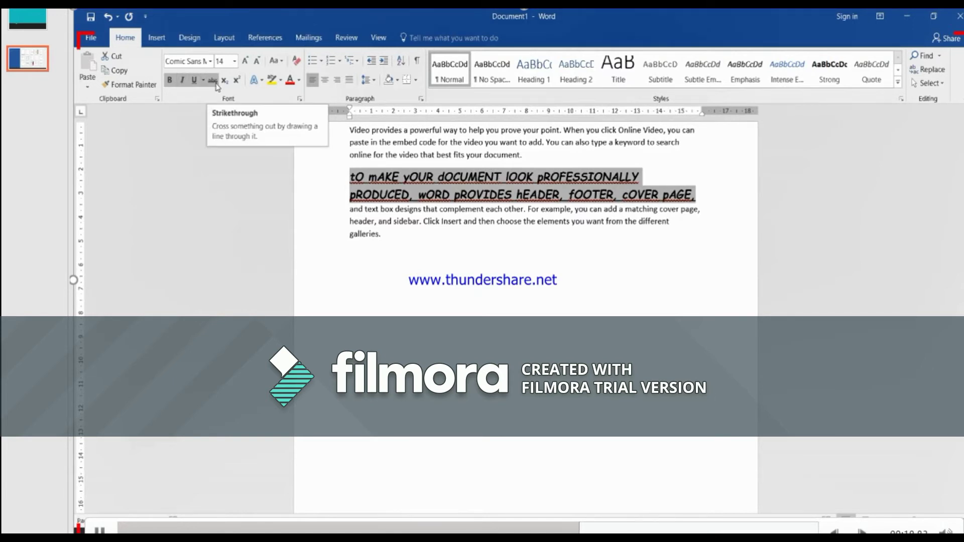
{"action": "left_click", "coordinate": [214, 87]}
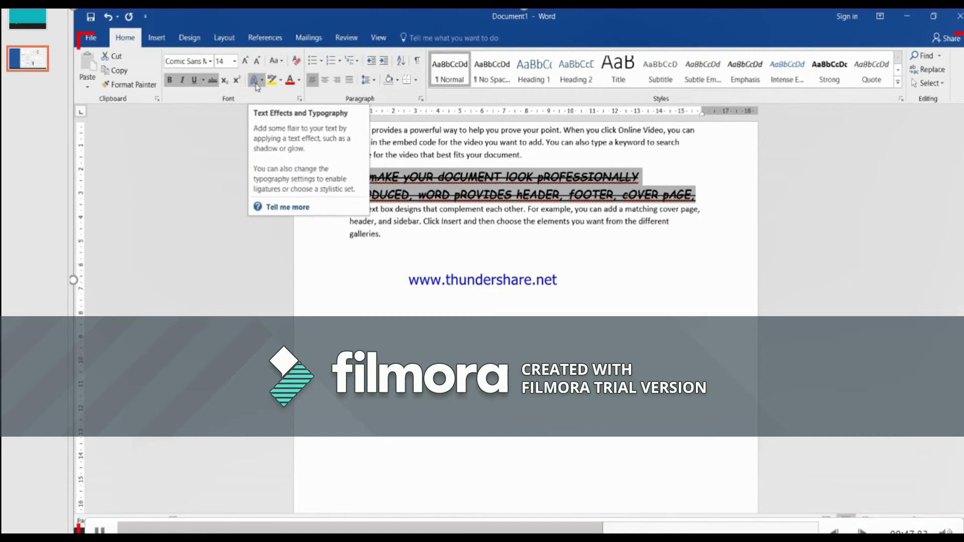
Step: Browse the Text Effects gallery, then give the sentence a yellow highlight
{"action": "left_click", "coordinate": [256, 84]}
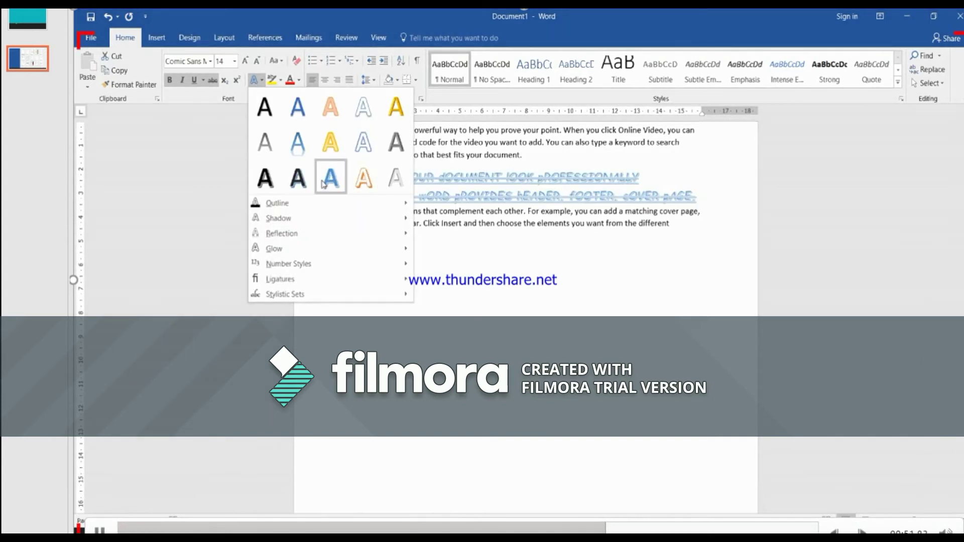
{"action": "mouse_move", "coordinate": [285, 293]}
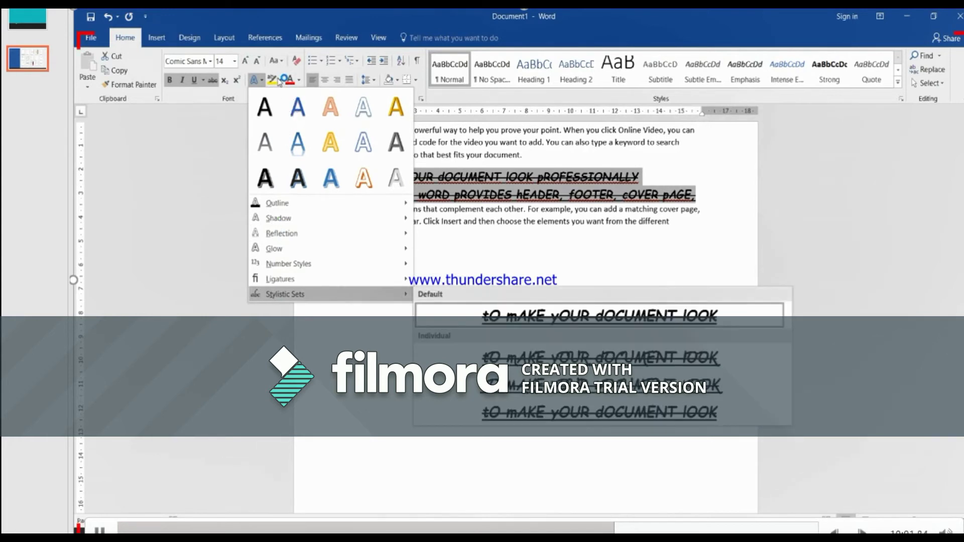
{"action": "left_click", "coordinate": [274, 80]}
{"action": "left_click", "coordinate": [281, 80]}
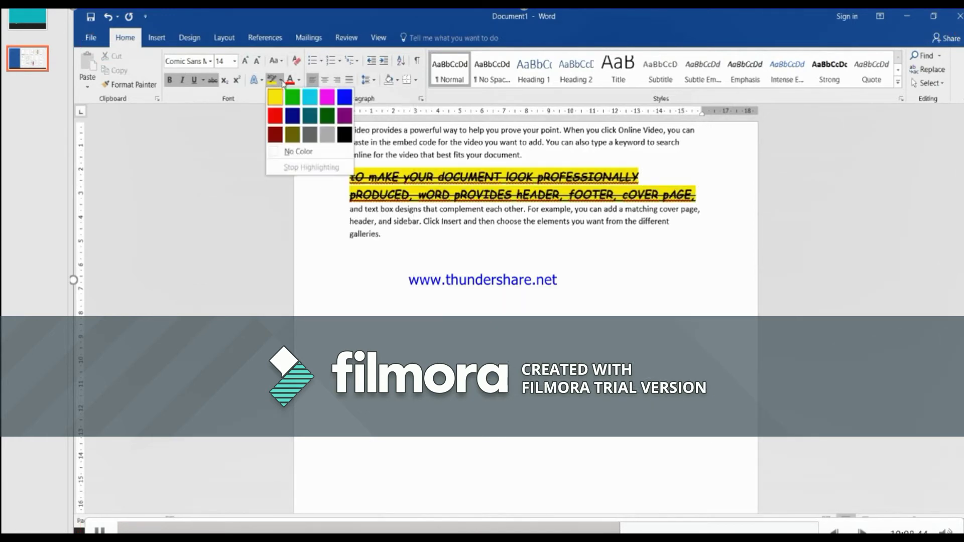
Step: Try olive and red highlights, then reselect the sentence across both lines
{"action": "left_click", "coordinate": [293, 137]}
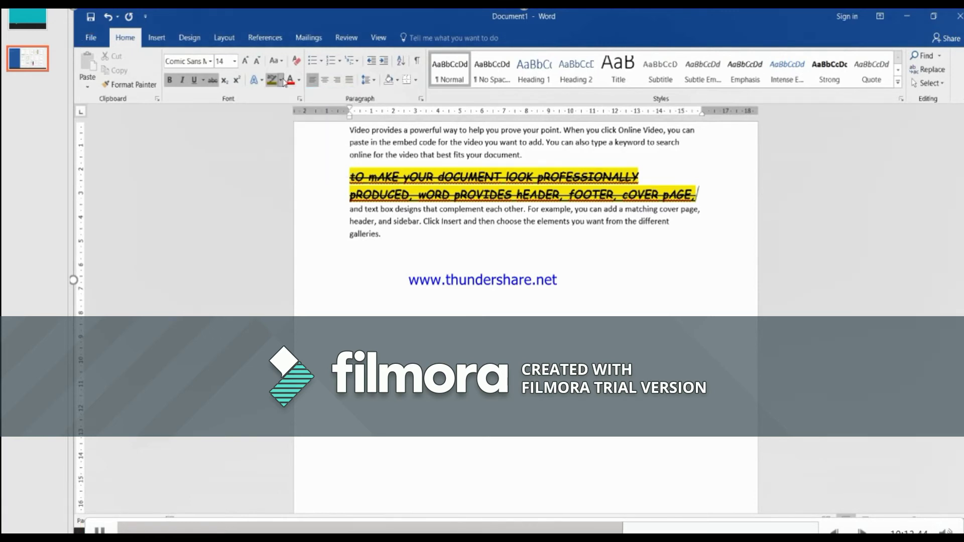
{"action": "left_click", "coordinate": [282, 80]}
{"action": "left_click", "coordinate": [274, 115]}
{"action": "left_click_drag", "start_coordinate": [350, 177], "coordinate": [401, 180]}
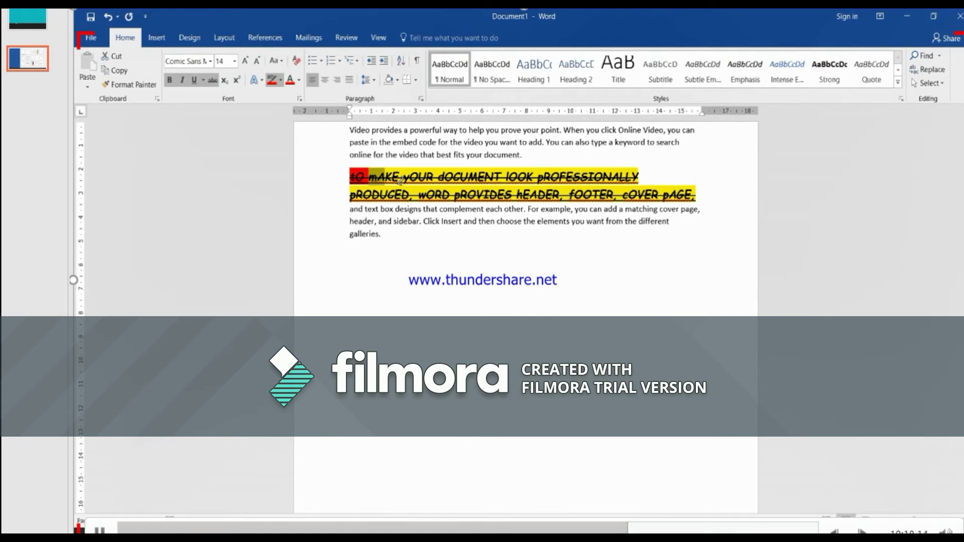
{"action": "key", "text": "shift+Right"}
{"action": "key", "text": "shift+Right"}
{"action": "key", "text": "shift+Right"}
{"action": "key", "text": "shift+Right"}
{"action": "key", "text": "shift+Right"}
{"action": "key", "text": "shift+Right"}
{"action": "key", "text": "shift+Right"}
{"action": "key", "text": "shift+Right"}
{"action": "key", "text": "shift+Right"}
{"action": "key", "text": "shift+Right"}
{"action": "key", "text": "shift+Right"}
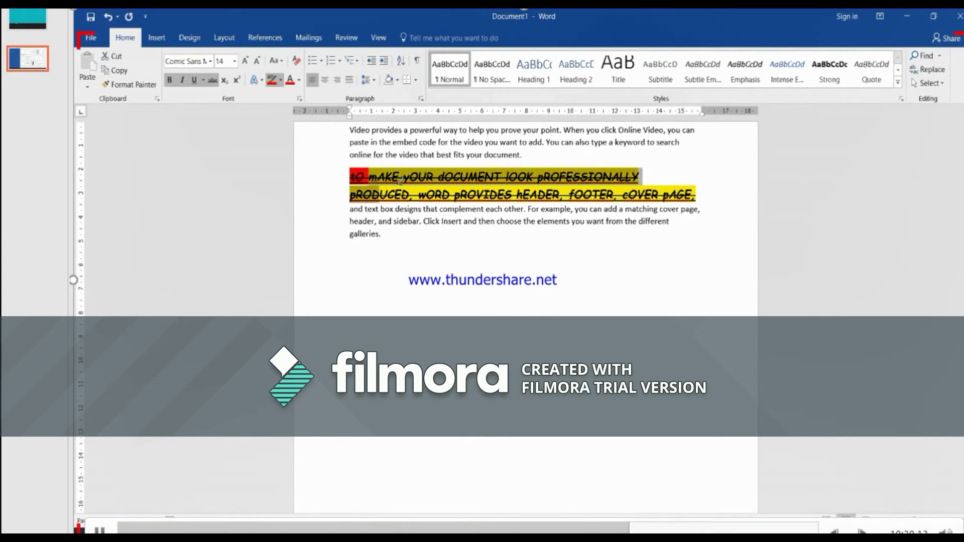
{"action": "key", "text": "shift+Right"}
{"action": "key", "text": "shift+Right"}
{"action": "key", "text": "shift+Right"}
{"action": "key", "text": "shift+Right"}
{"action": "key", "text": "shift+Right"}
{"action": "key", "text": "shift+Right"}
{"action": "key", "text": "shift+Right"}
{"action": "key", "text": "shift+Right"}
{"action": "key", "text": "shift+Right"}
{"action": "key", "text": "shift+Right"}
{"action": "key", "text": "shift+Right"}
{"action": "key", "text": "shift+Right"}
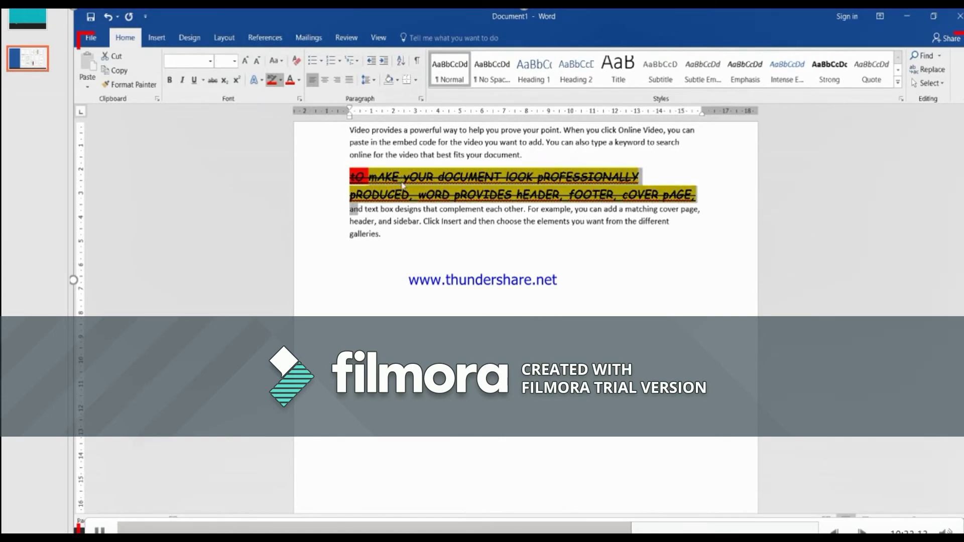
Step: Highlight the first sentence in yellow and set its font colour to red
{"action": "left_click", "coordinate": [281, 81]}
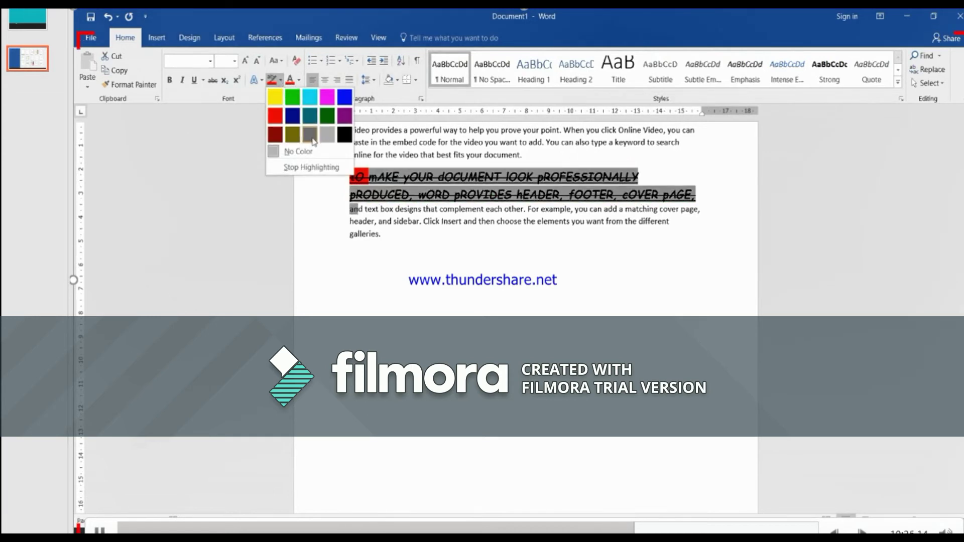
{"action": "left_click", "coordinate": [281, 99]}
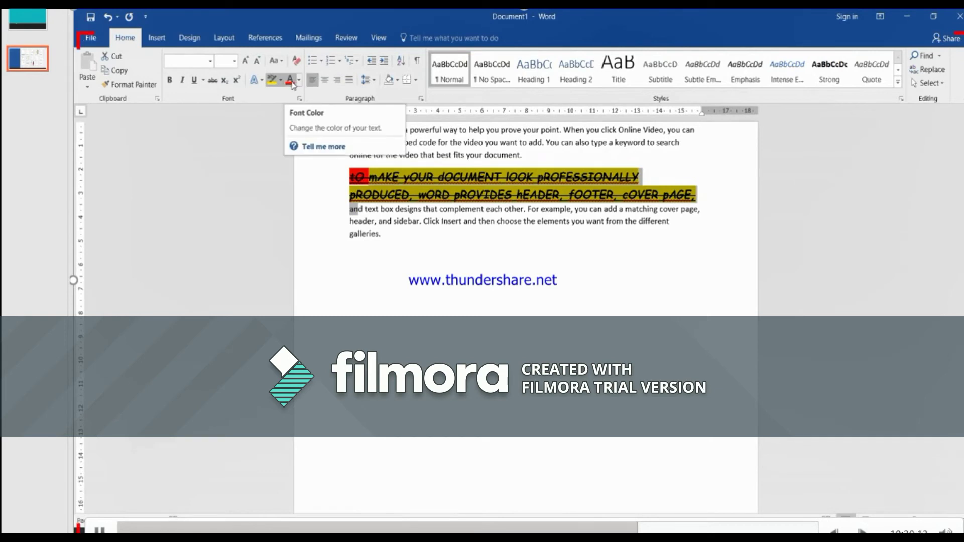
{"action": "left_click", "coordinate": [299, 80]}
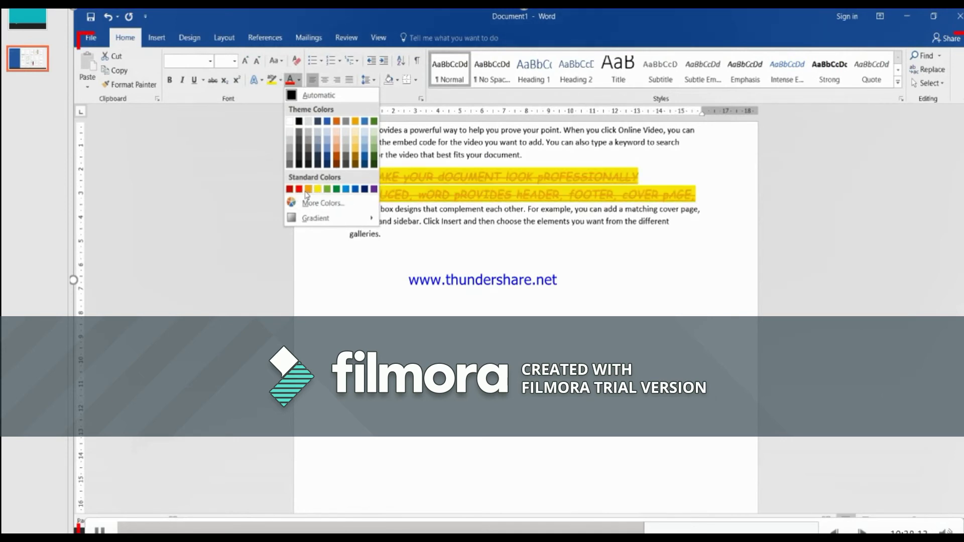
{"action": "left_click", "coordinate": [299, 190]}
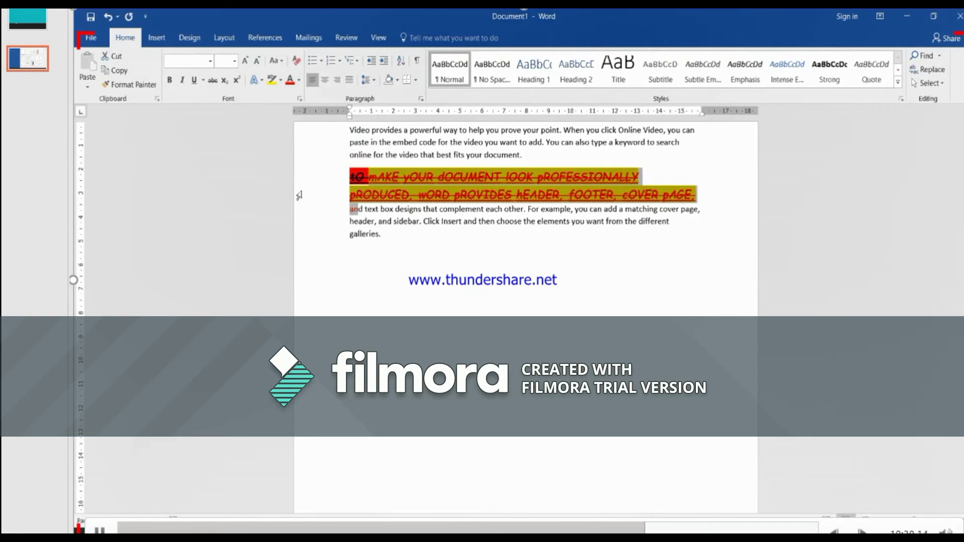
{"action": "left_click", "coordinate": [300, 100]}
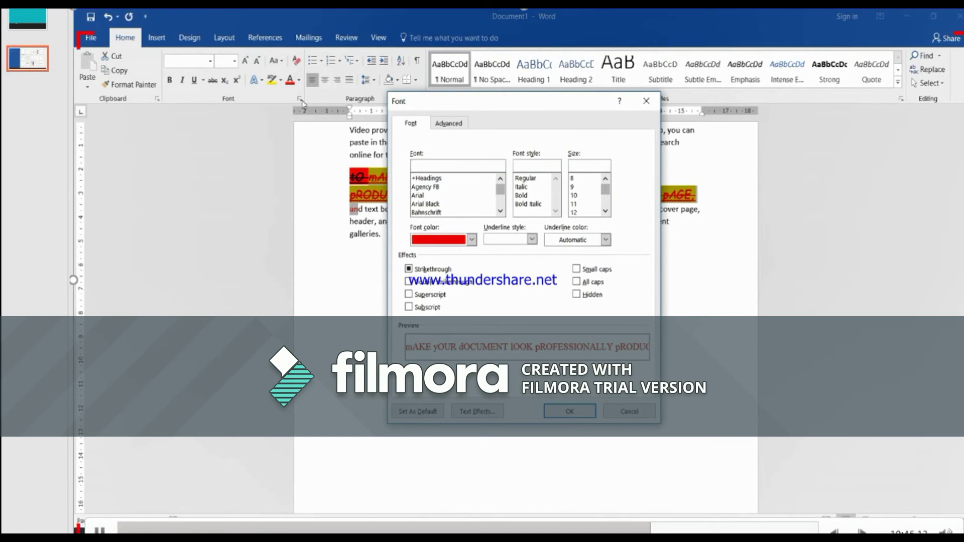
{"action": "left_click", "coordinate": [408, 282]}
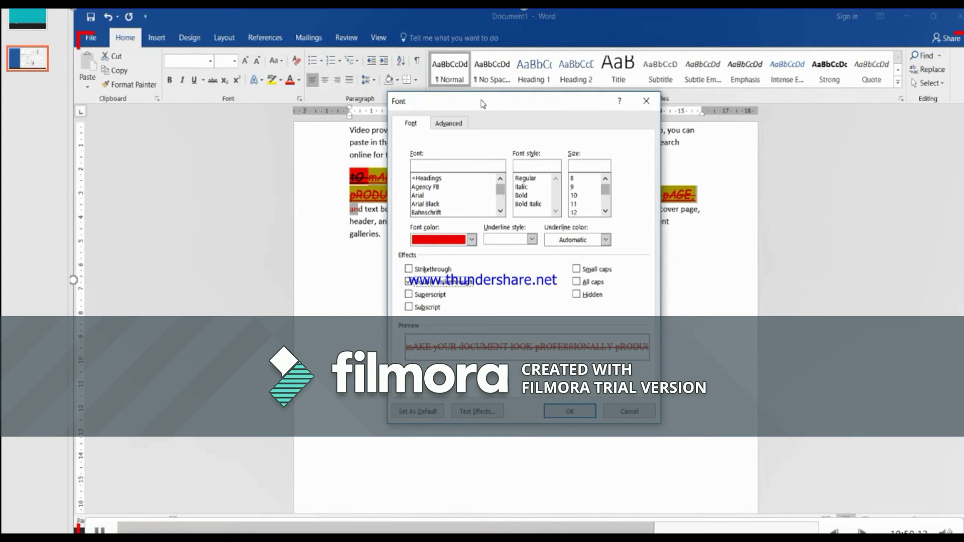
{"action": "left_click_drag", "start_coordinate": [482, 104], "coordinate": [330, 233]}
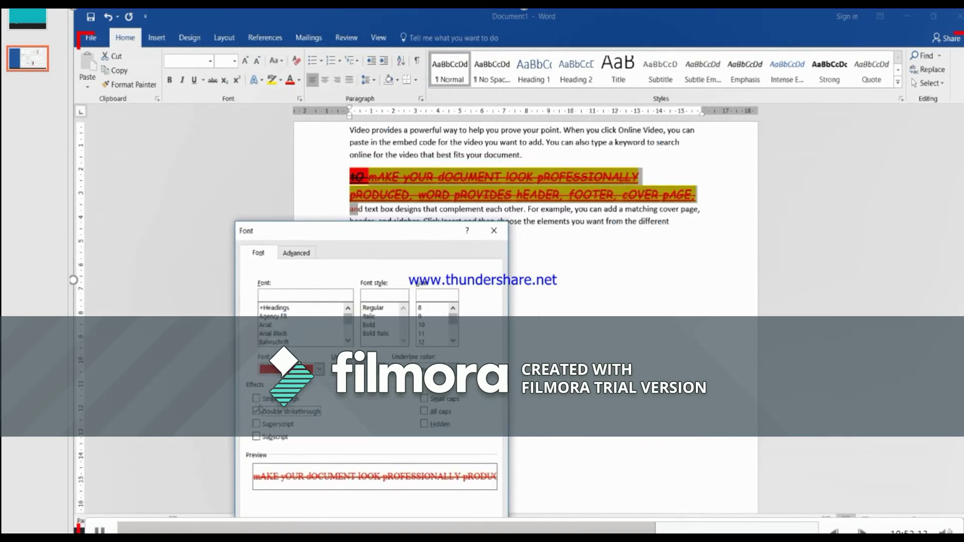
{"action": "left_click", "coordinate": [257, 399]}
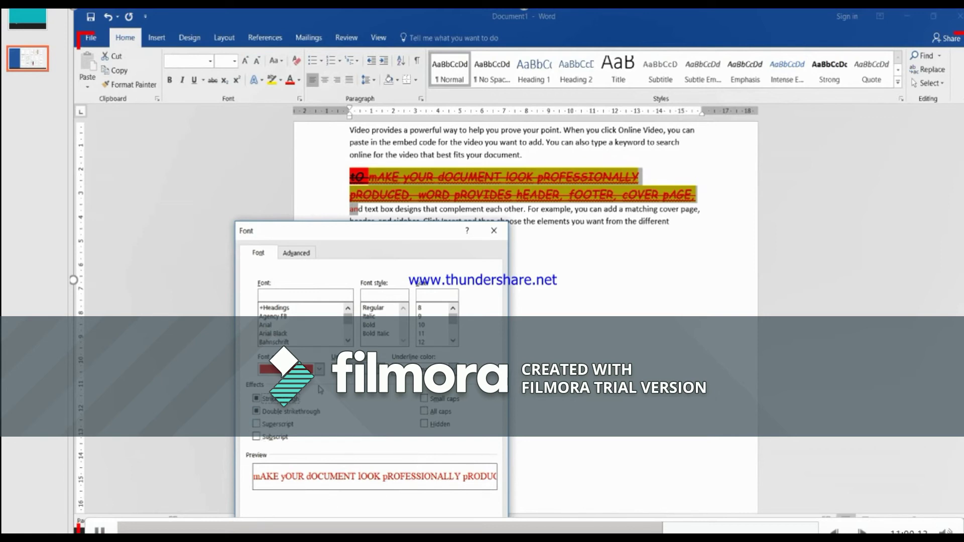
{"action": "left_click", "coordinate": [320, 370]}
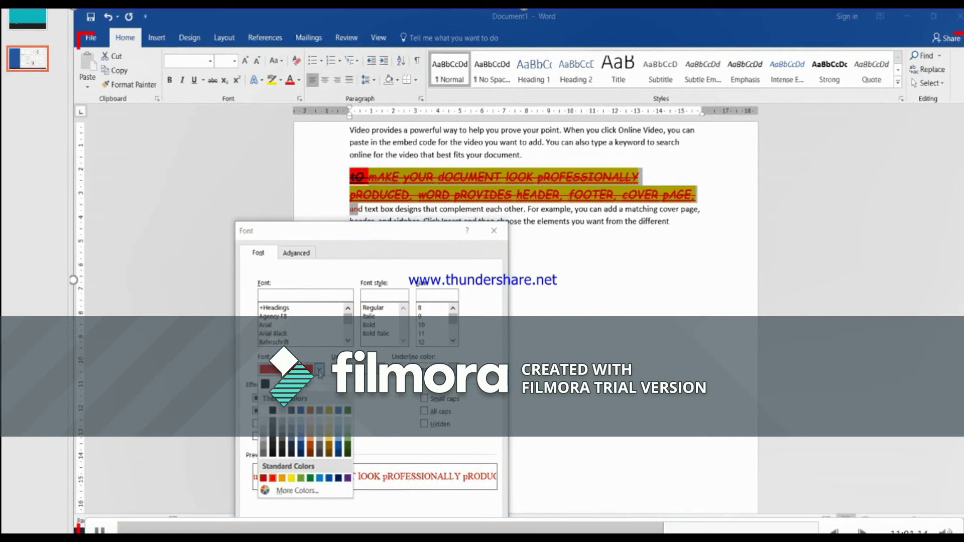
{"action": "left_click", "coordinate": [275, 416]}
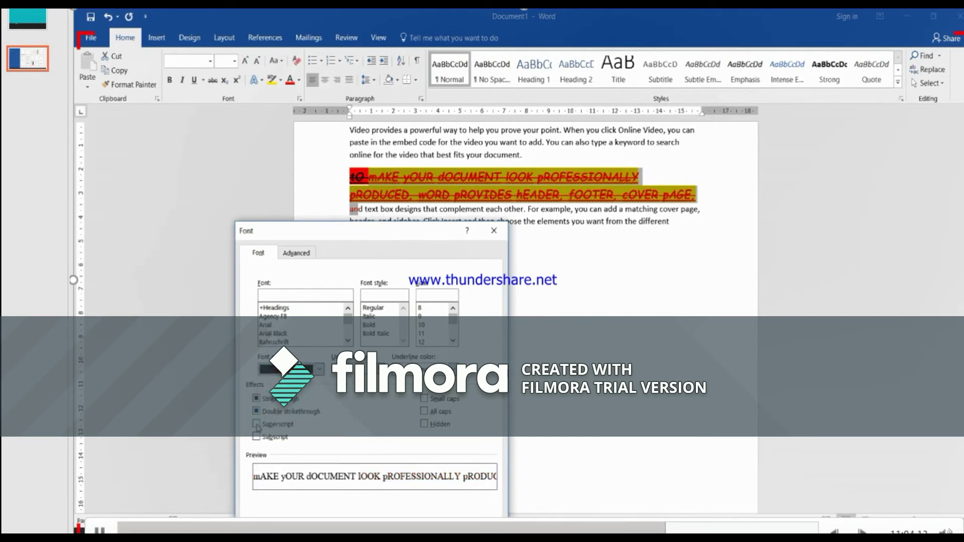
{"action": "left_click", "coordinate": [257, 425]}
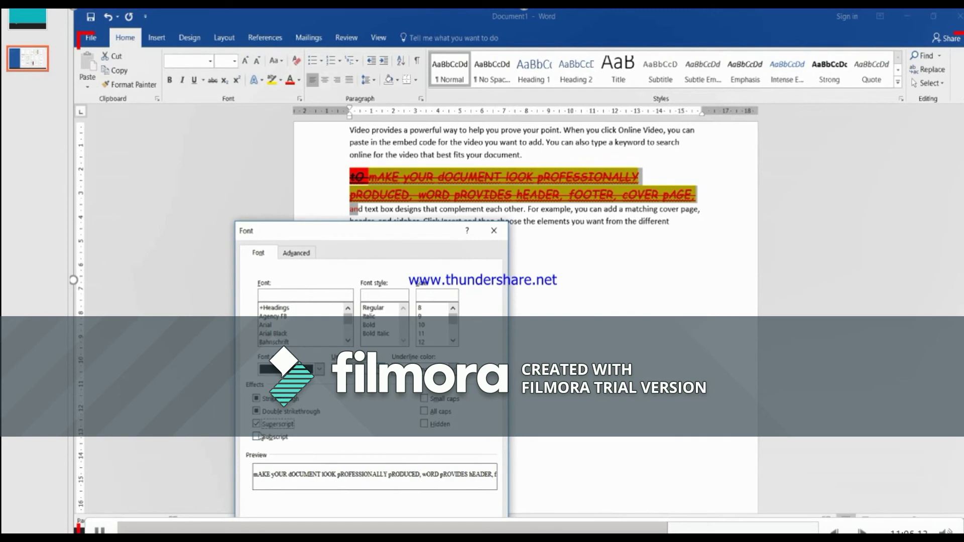
{"action": "left_click", "coordinate": [257, 425]}
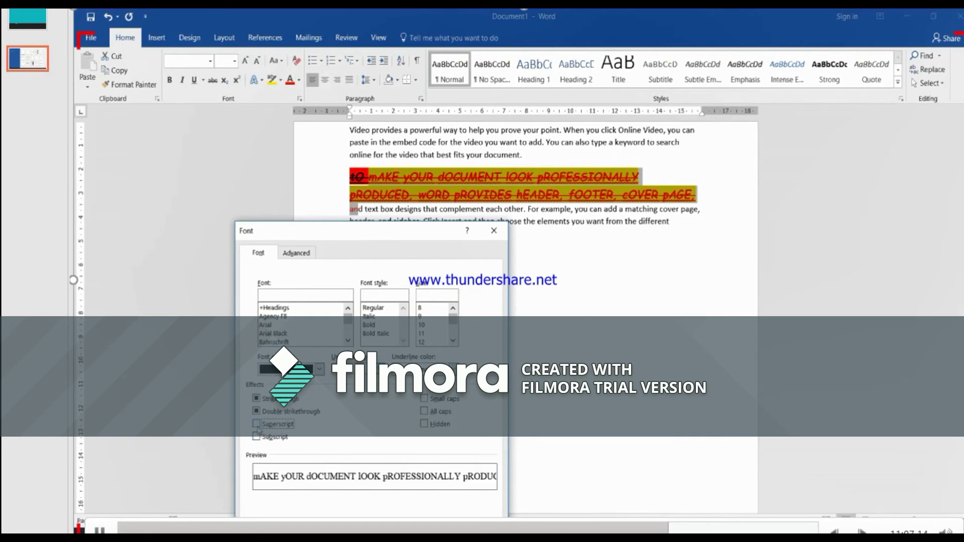
{"action": "left_click", "coordinate": [424, 398]}
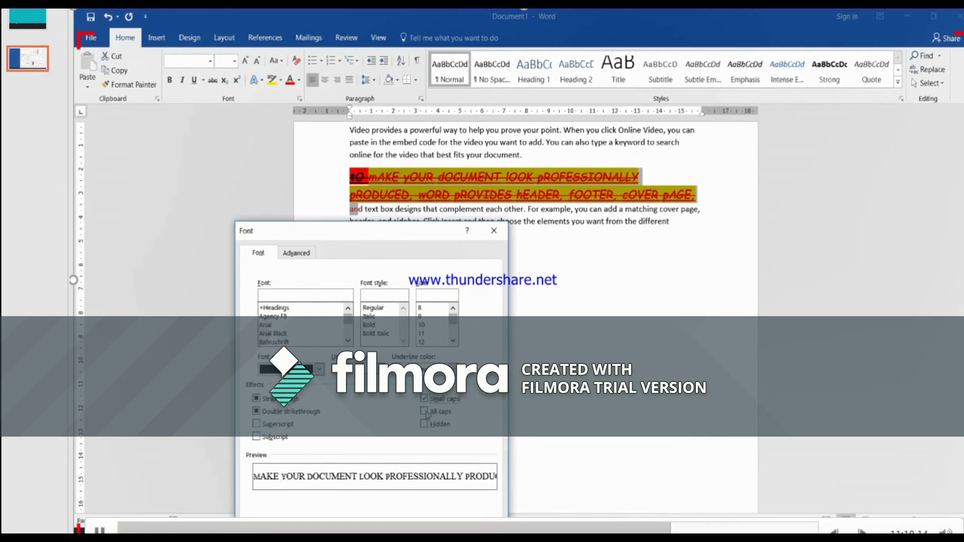
{"action": "left_click", "coordinate": [425, 411]}
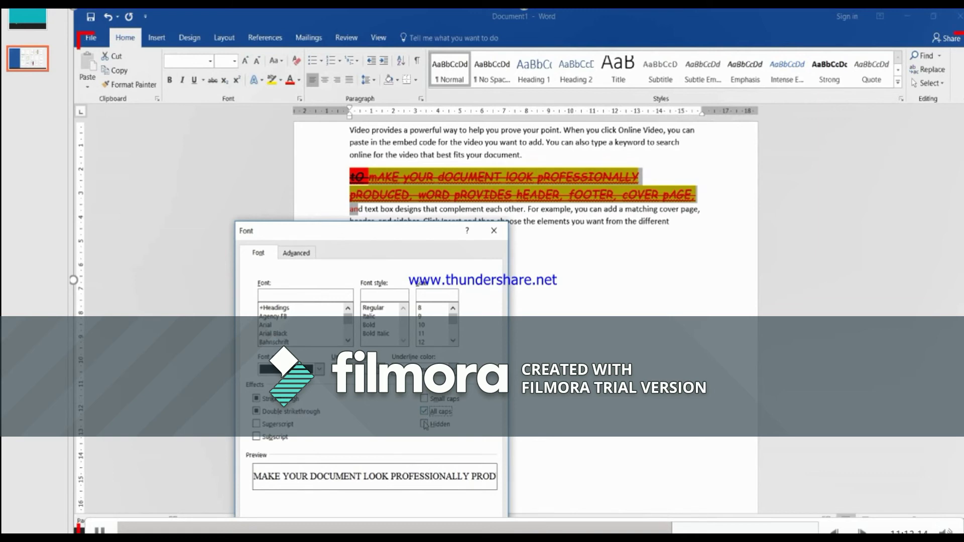
{"action": "left_click", "coordinate": [424, 424]}
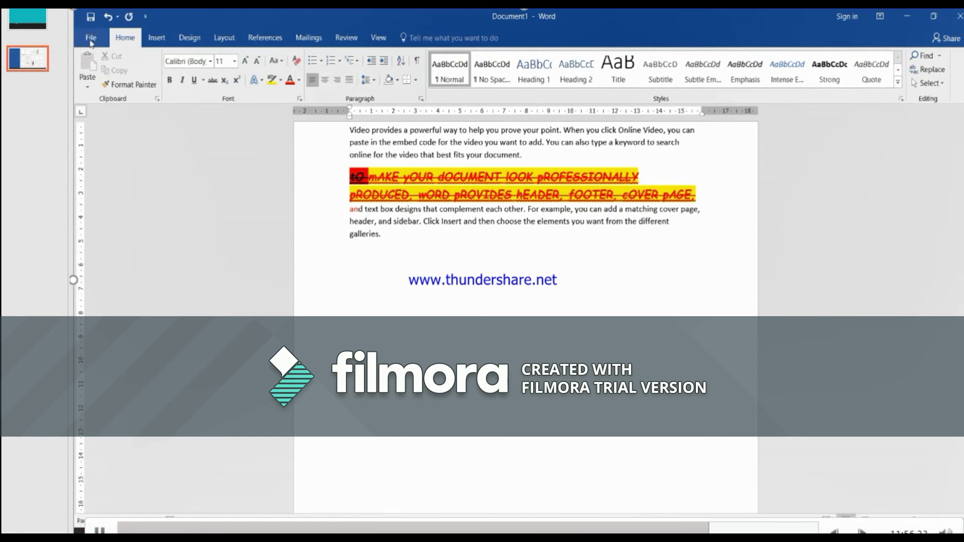
Step: In the File backstage, view the Protect Document options, then switch to the New templates page
{"action": "left_click", "coordinate": [91, 38]}
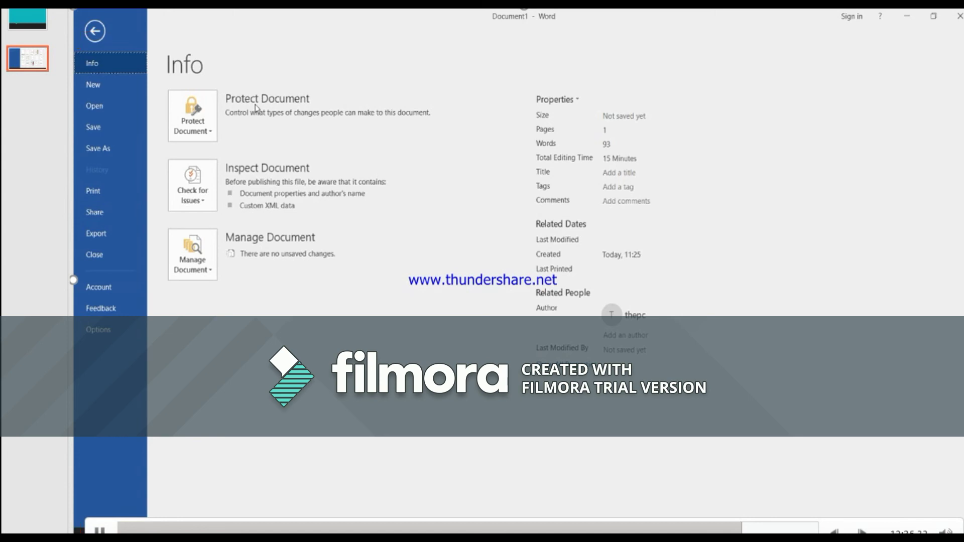
{"action": "left_click", "coordinate": [203, 129]}
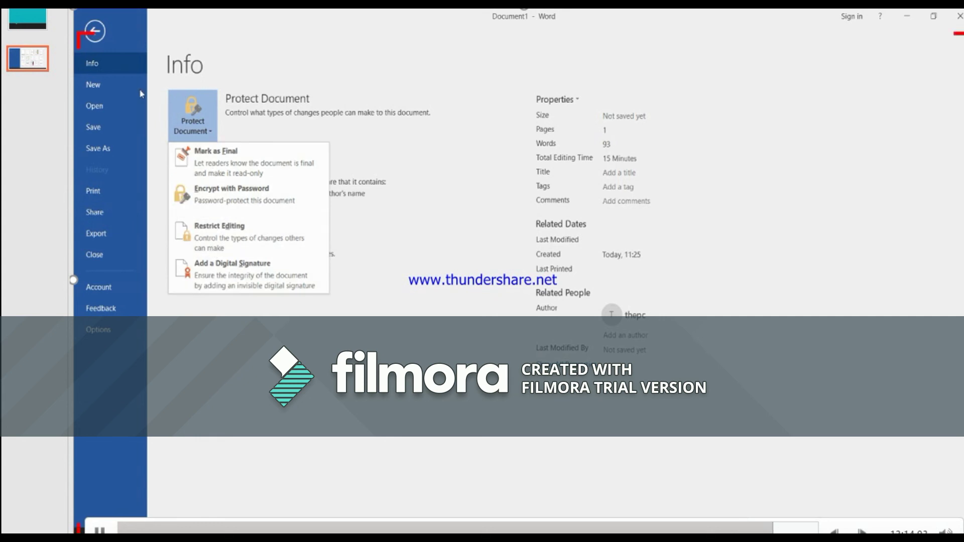
{"action": "left_click", "coordinate": [93, 85]}
{"action": "left_click", "coordinate": [93, 85]}
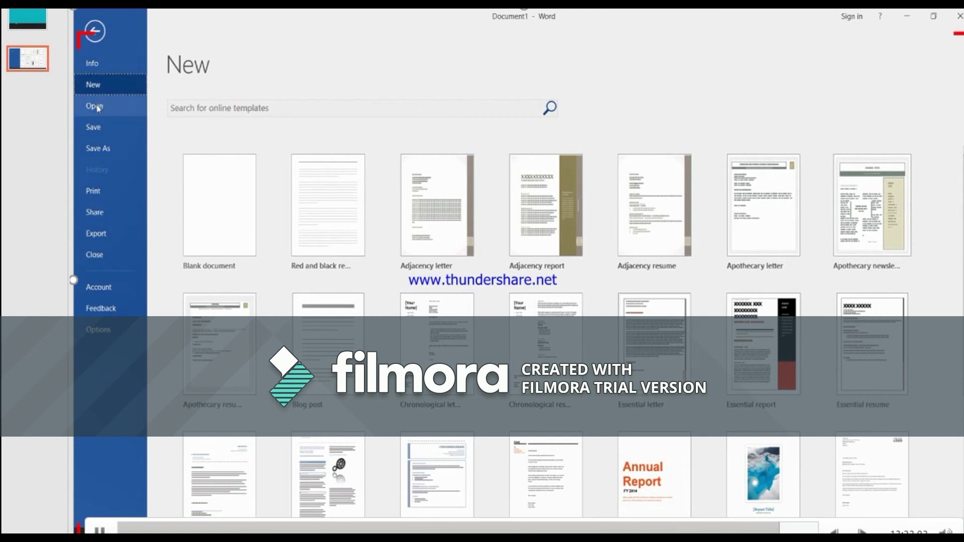
Step: Look at the Open and Save As pages, then return to Document1 with Esc
{"action": "left_click", "coordinate": [95, 106]}
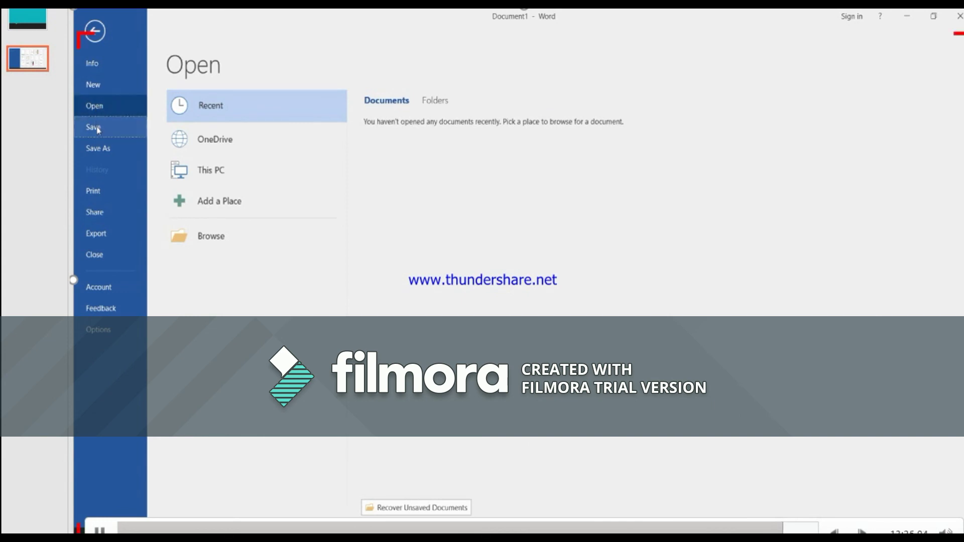
{"action": "left_click", "coordinate": [98, 129]}
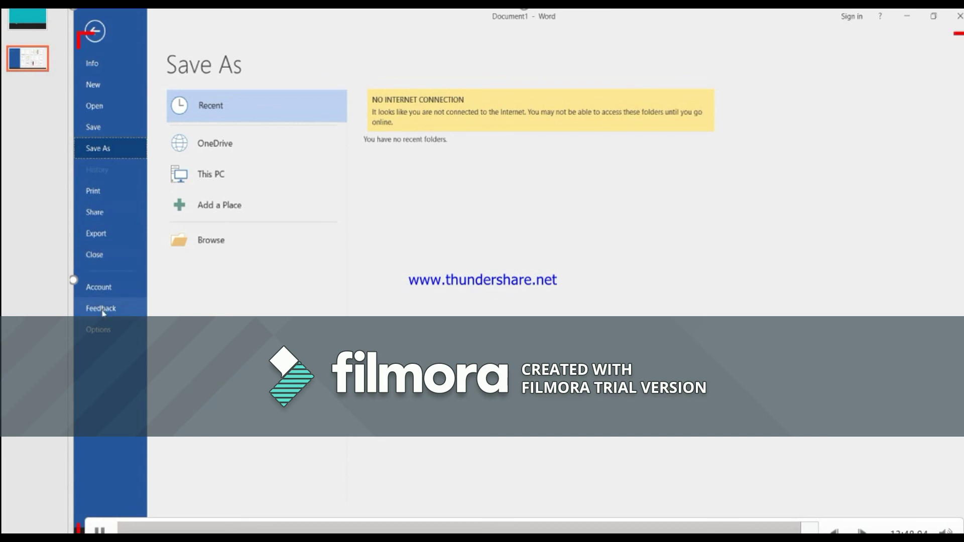
{"action": "key", "text": "Escape"}
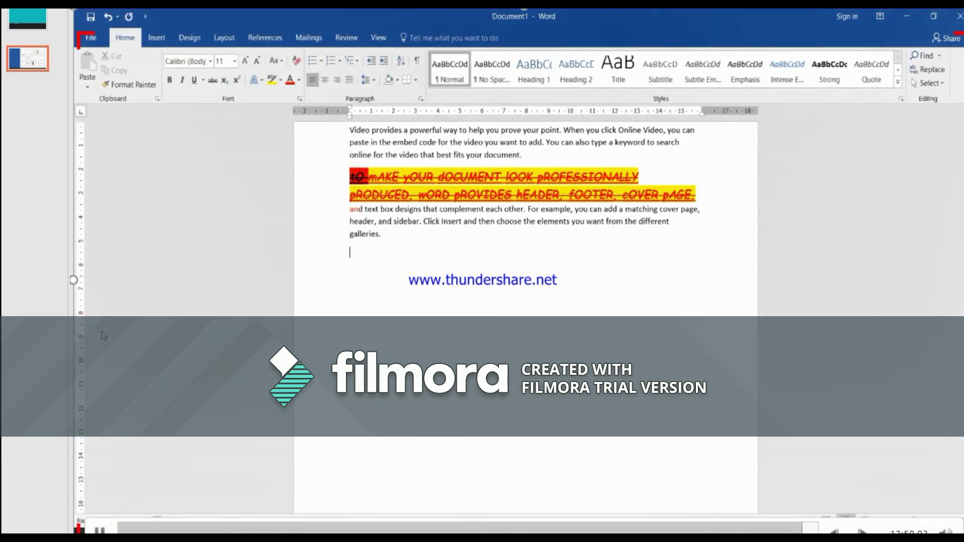